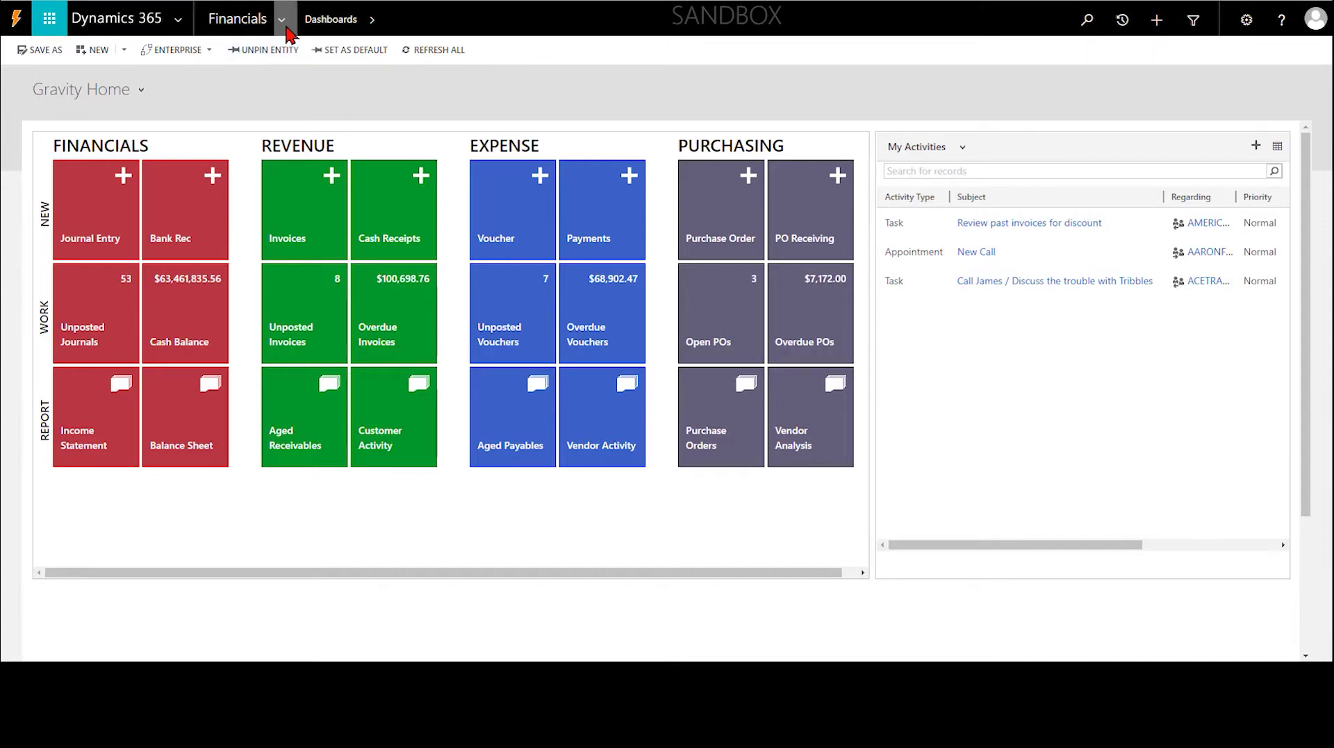
- Open the Vouchers area and review voucher AP-10090 from its summary down through default values, non-inventory lines and inventory lines
click(287, 31)
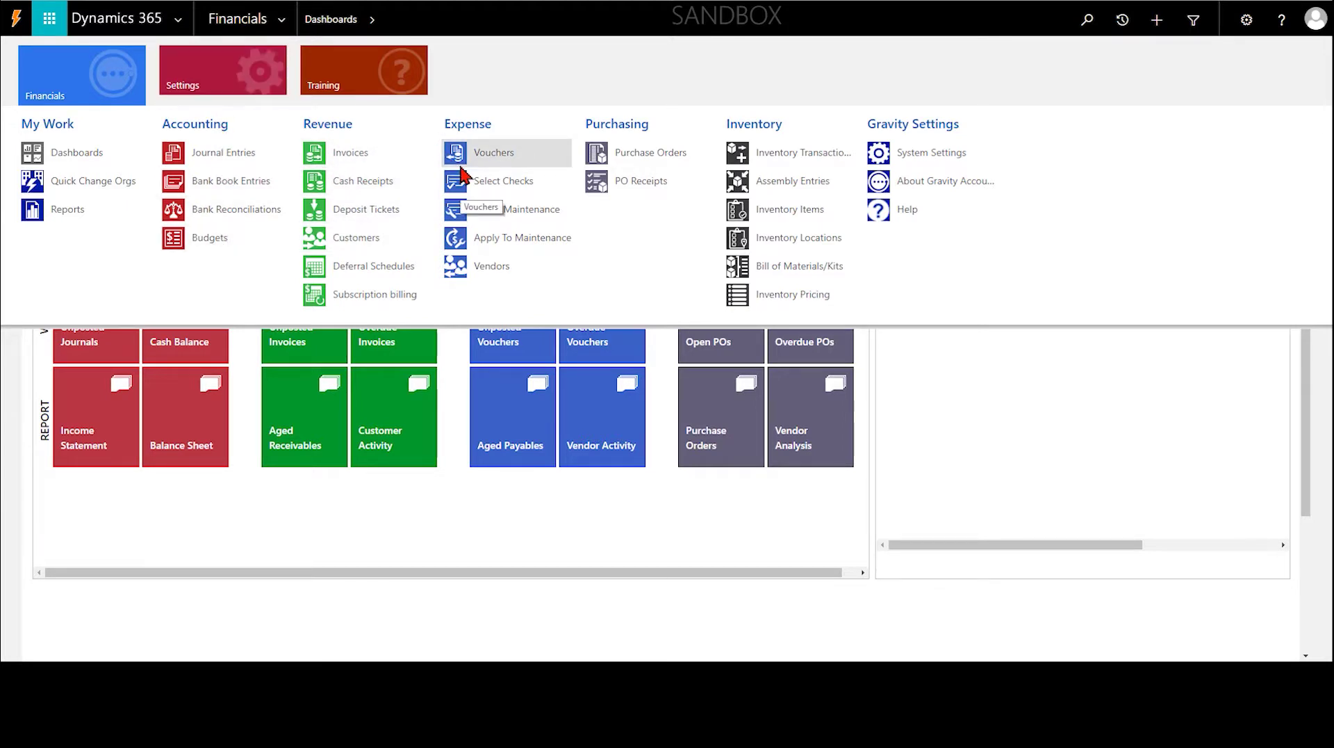
click(461, 165)
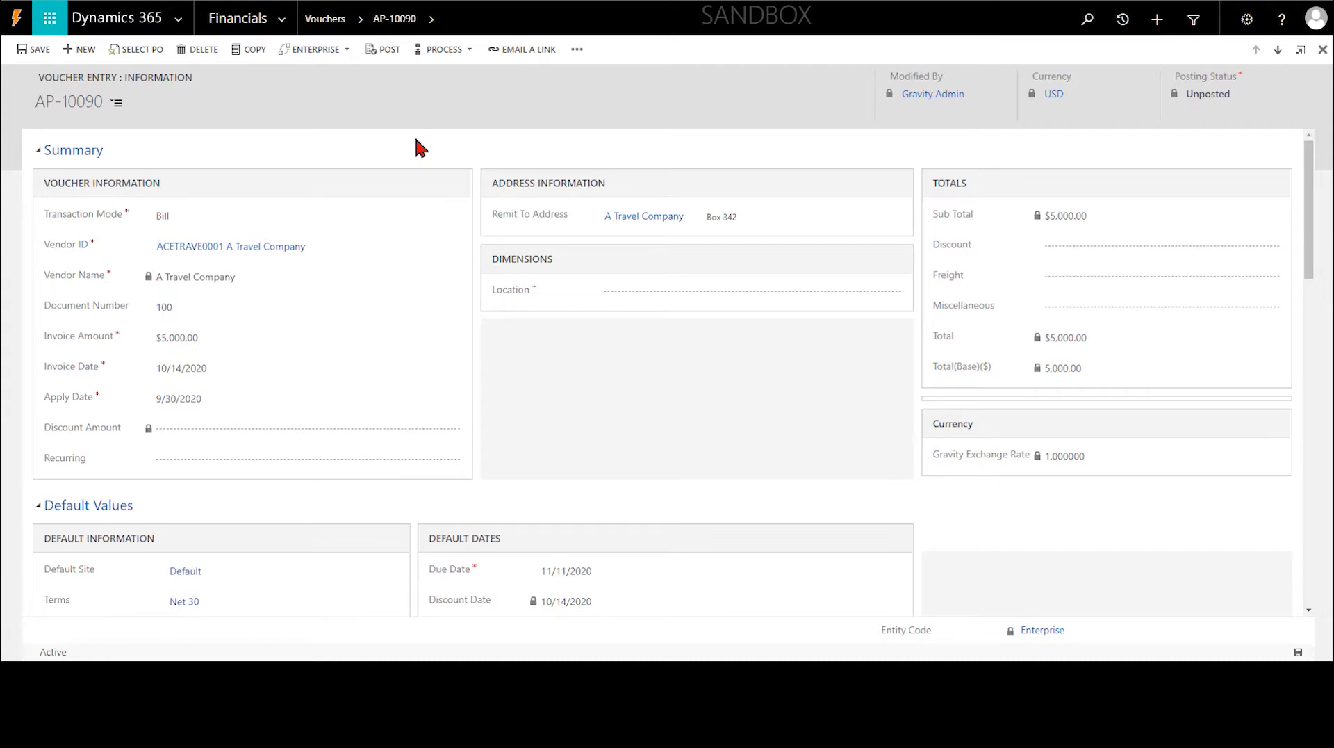
scroll(334, 348, down, 5)
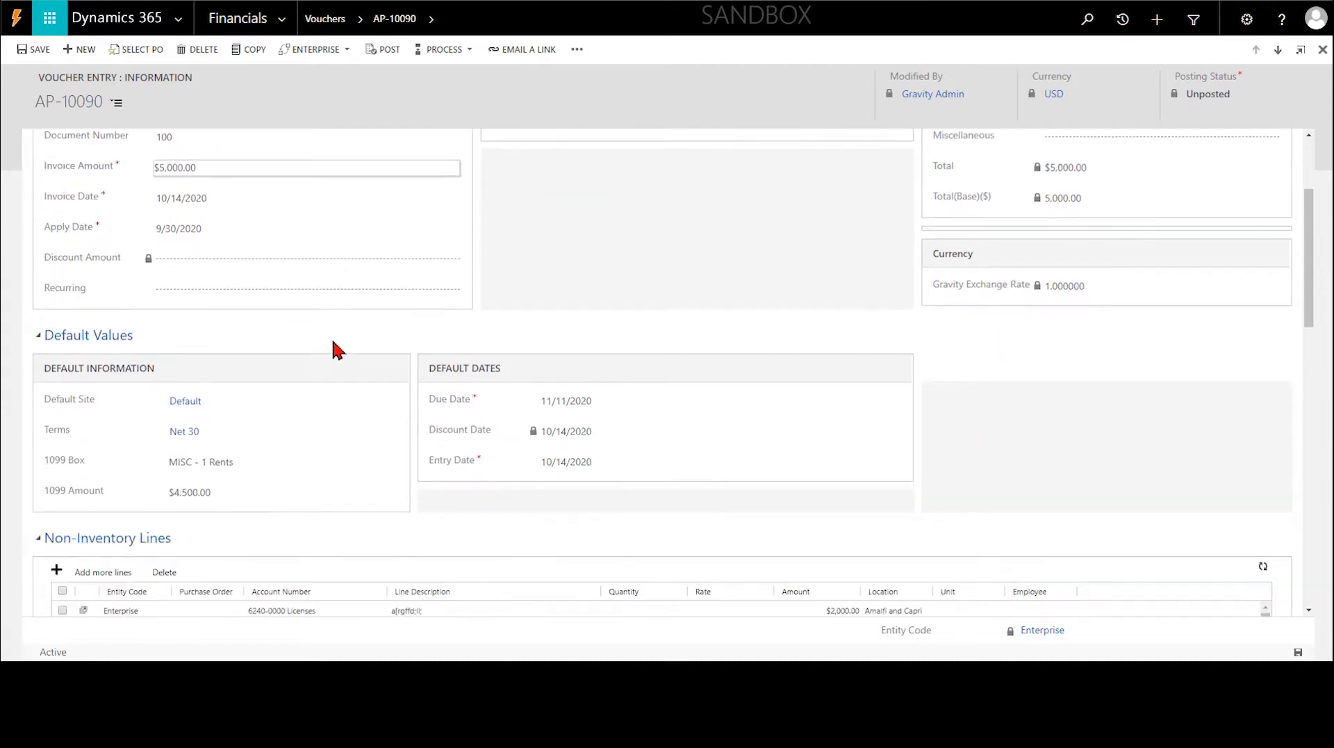
scroll(338, 349, down, 1)
click(332, 366)
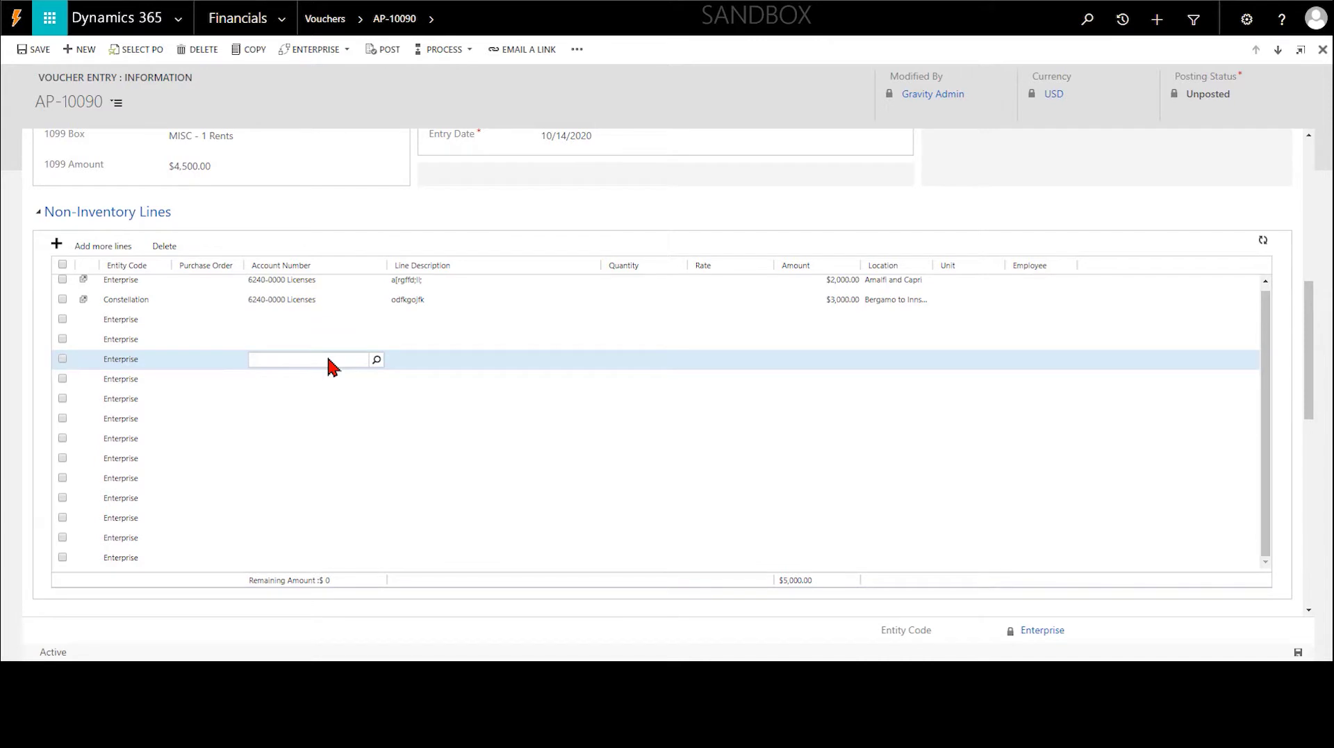
scroll(329, 362, down, 4)
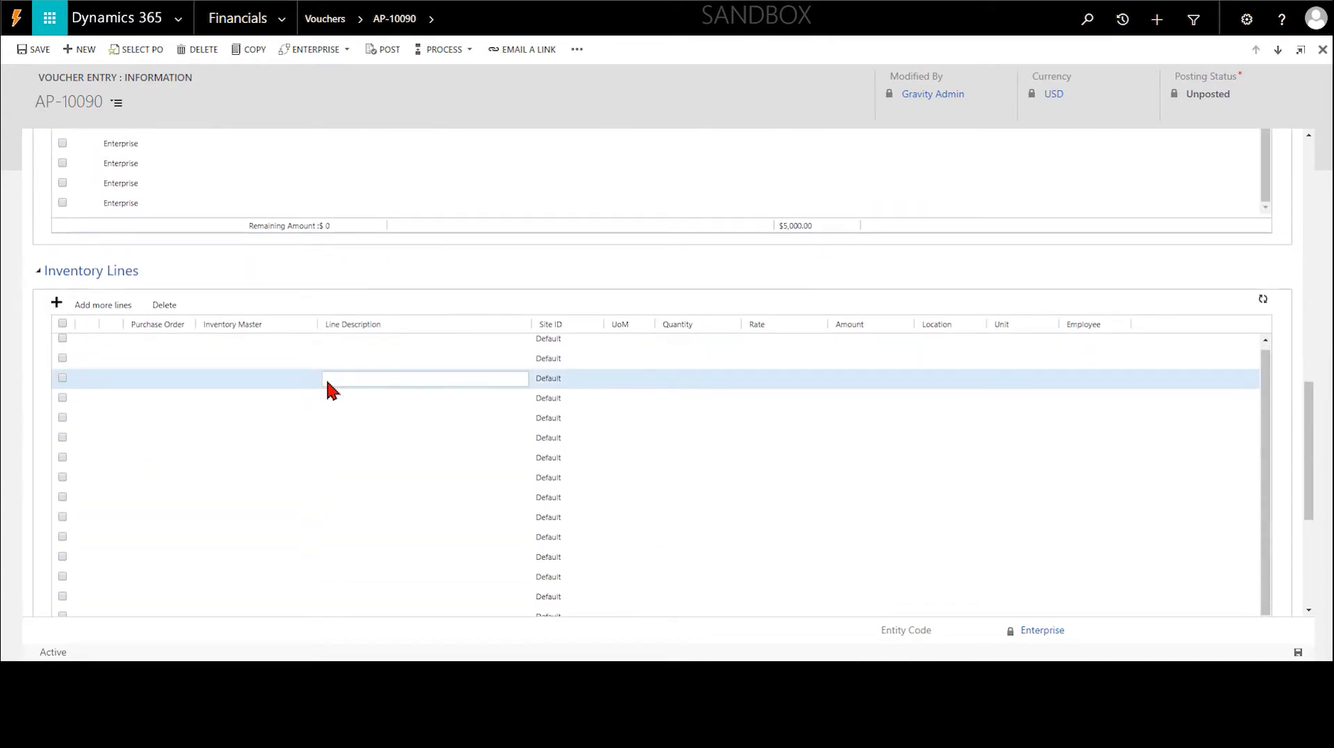
scroll(337, 379, up, 4)
scroll(344, 372, up, 4)
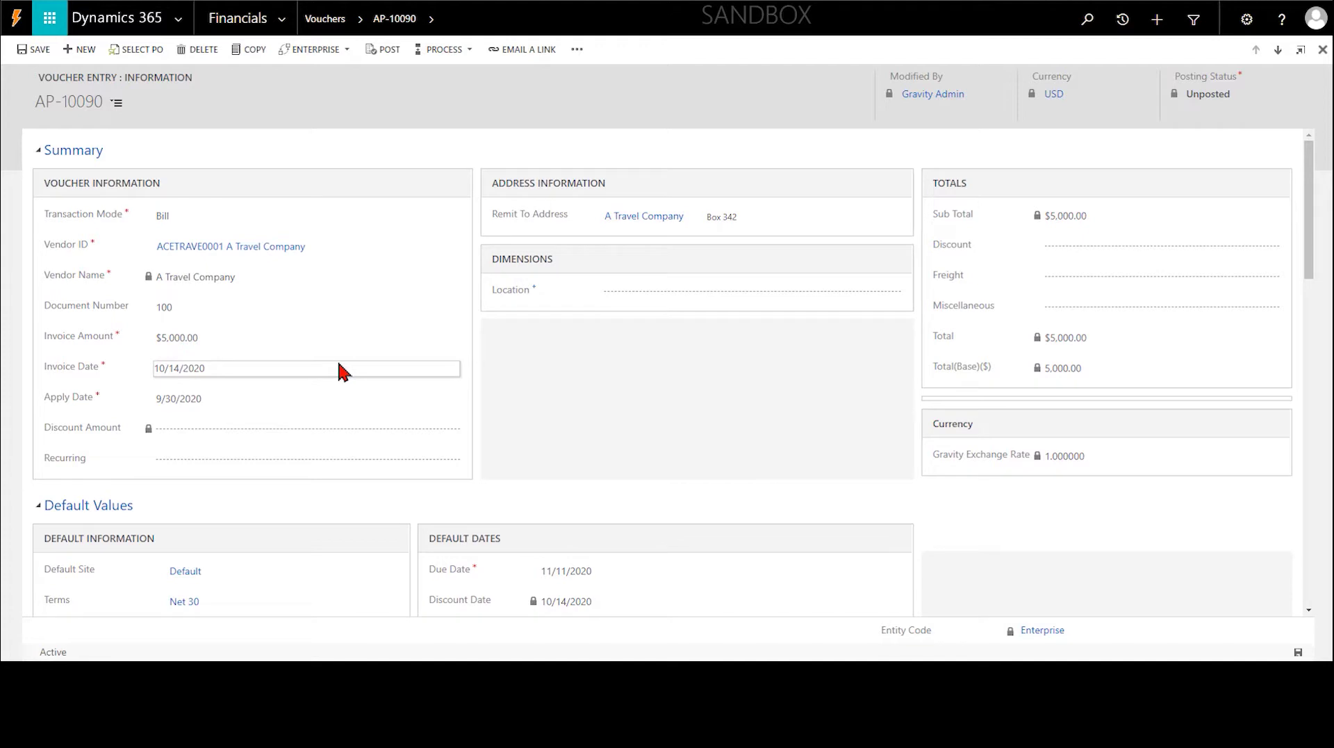
click(292, 28)
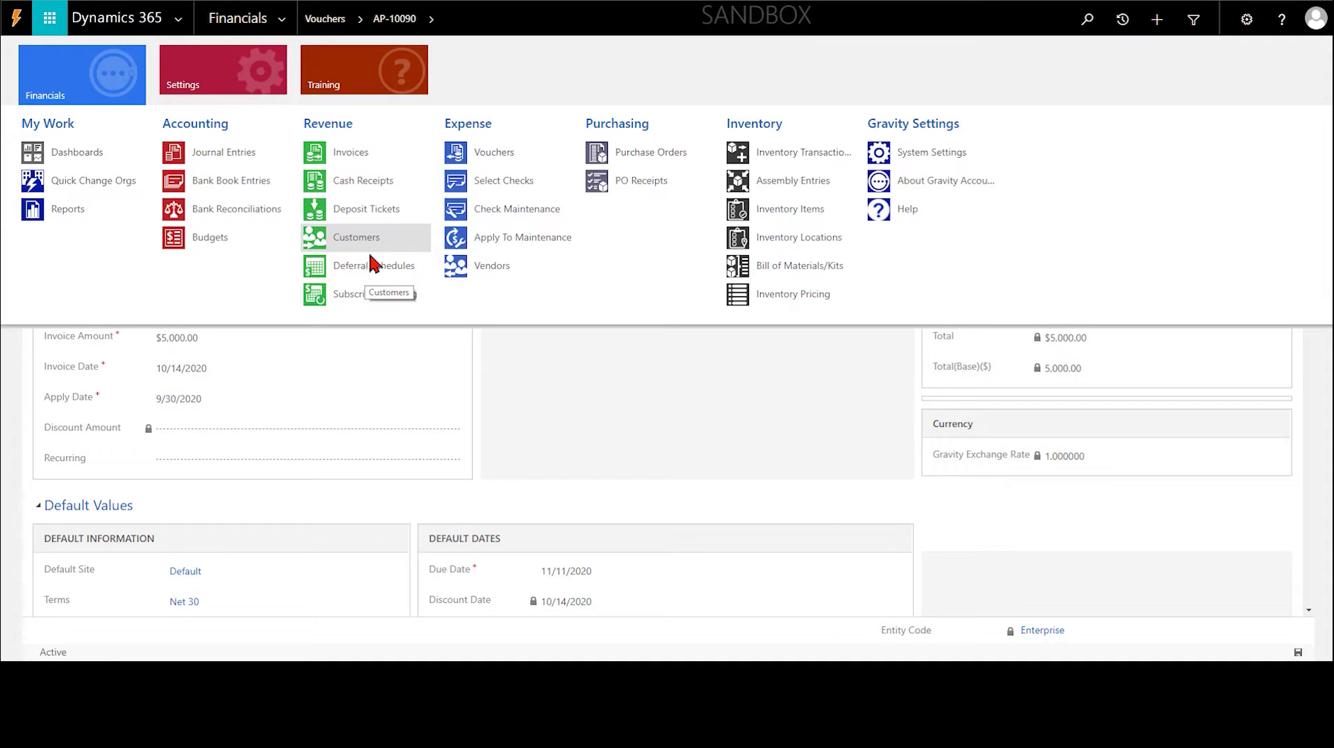
click(570, 420)
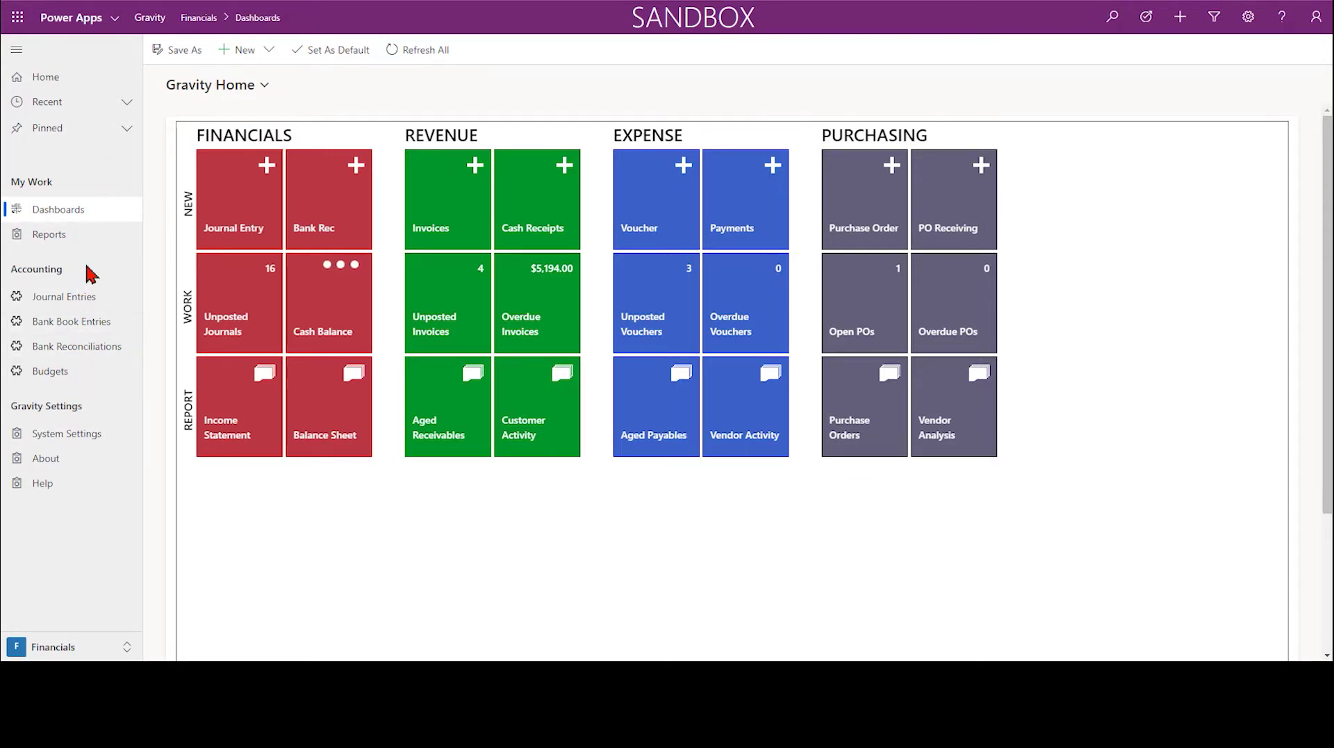
- In the Power Apps Gravity app, open the Expense area's Vouchers list, and collapse and re-expand the site navigation
click(123, 649)
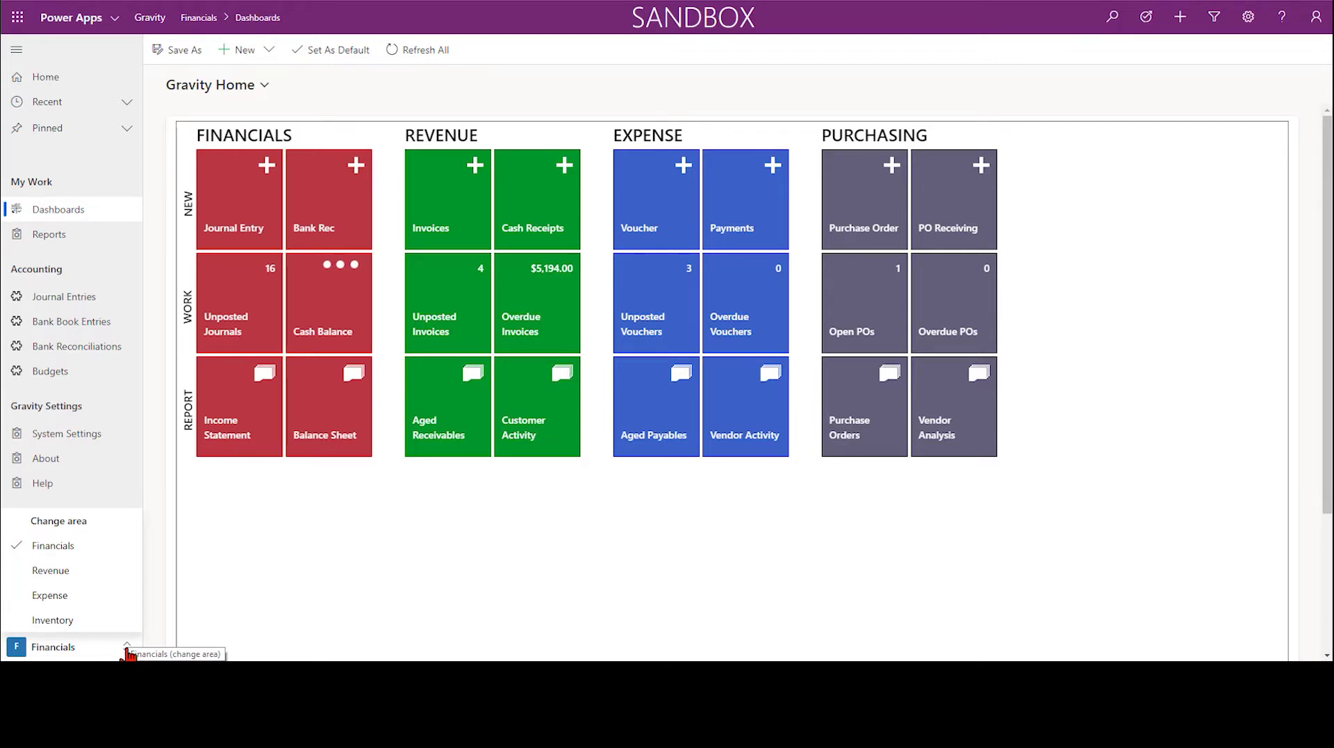
click(80, 598)
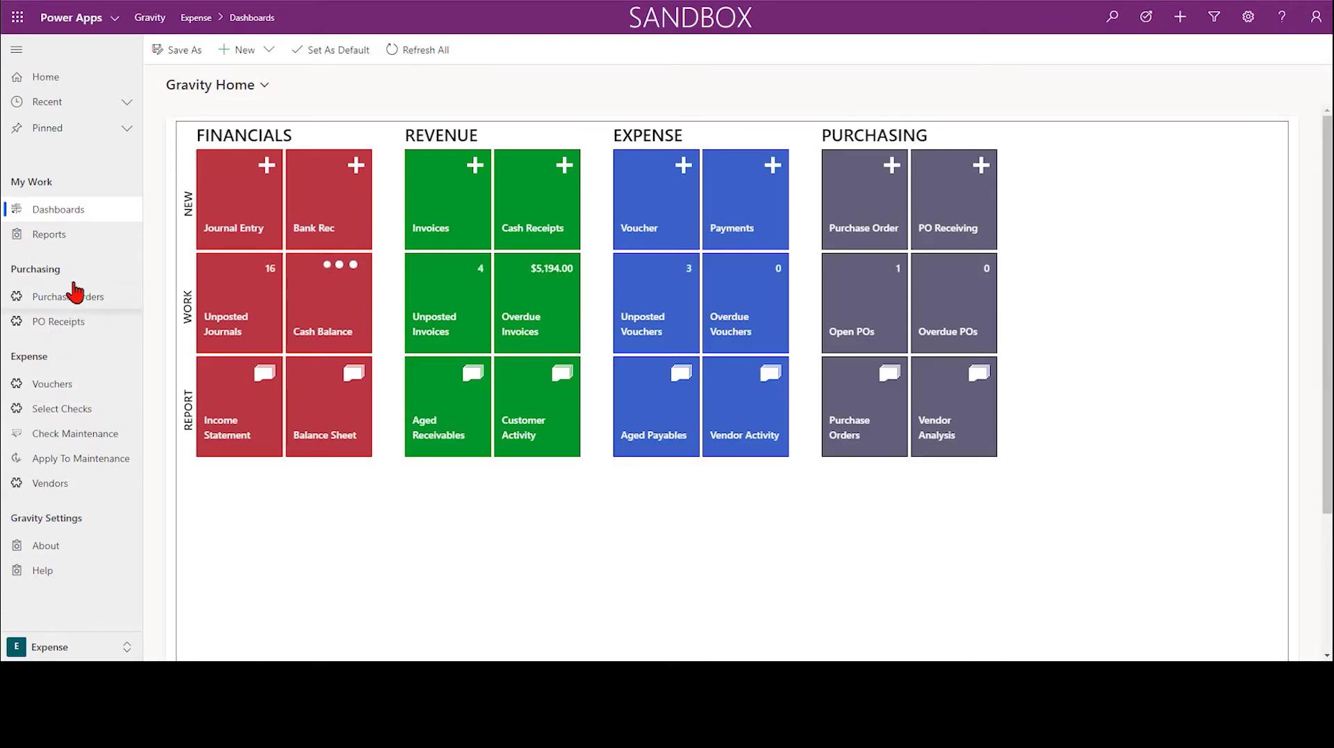
click(57, 388)
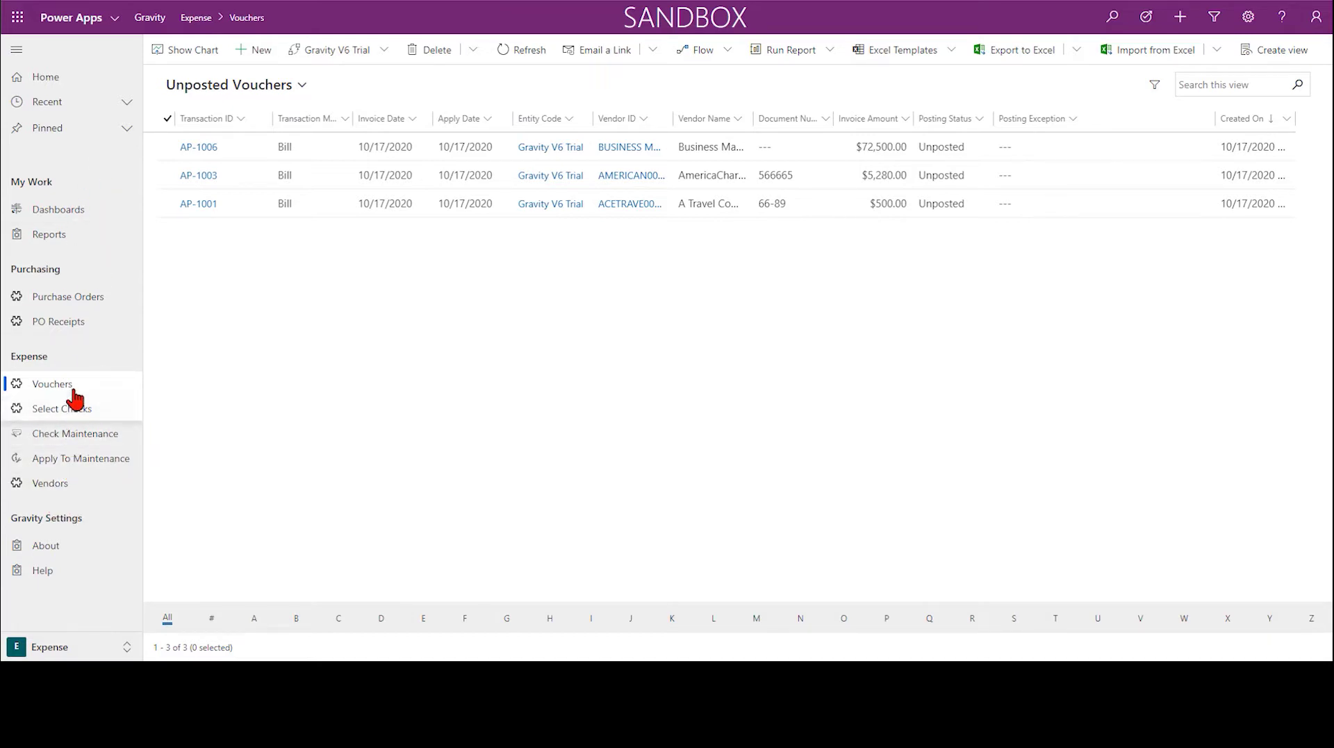
click(16, 51)
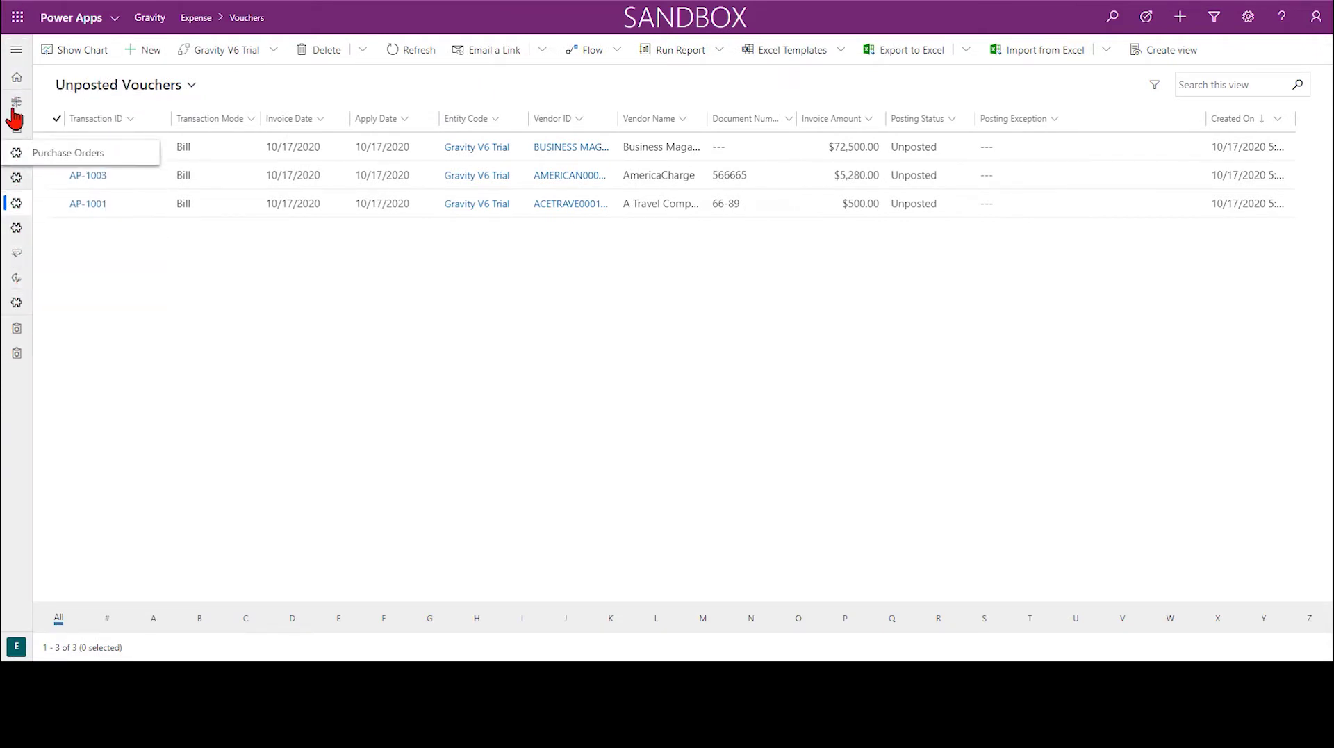
click(17, 58)
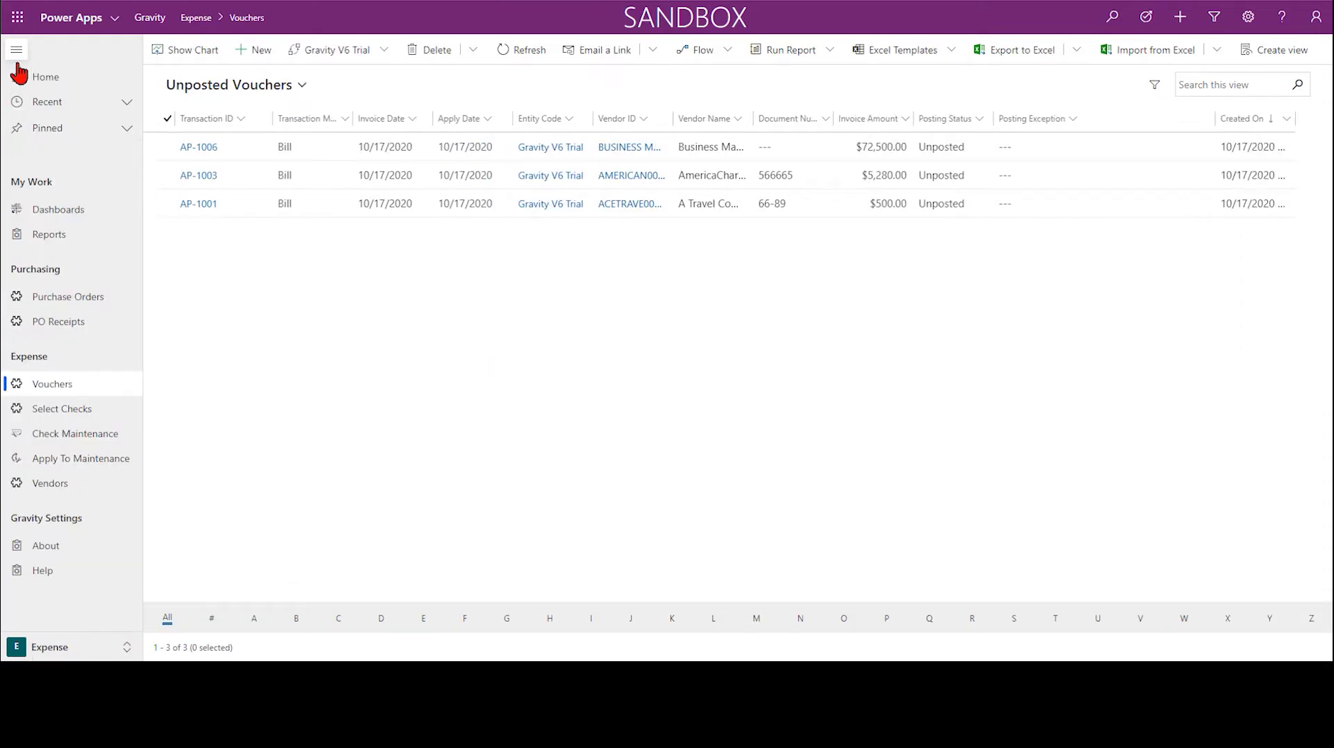
- Open voucher AP-1006 in Power Apps, and review the default values and line sections of AP-10090 in Dynamics 365
click(201, 149)
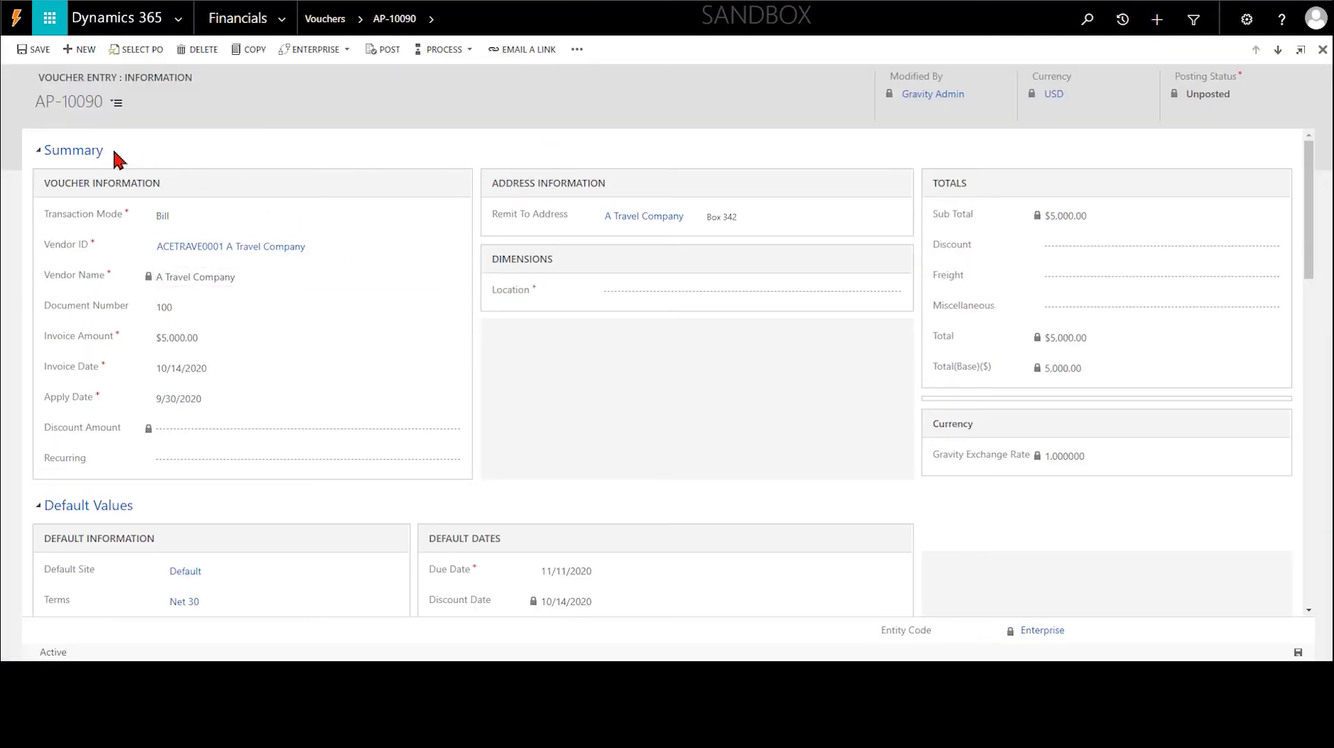
scroll(116, 499, down, 3)
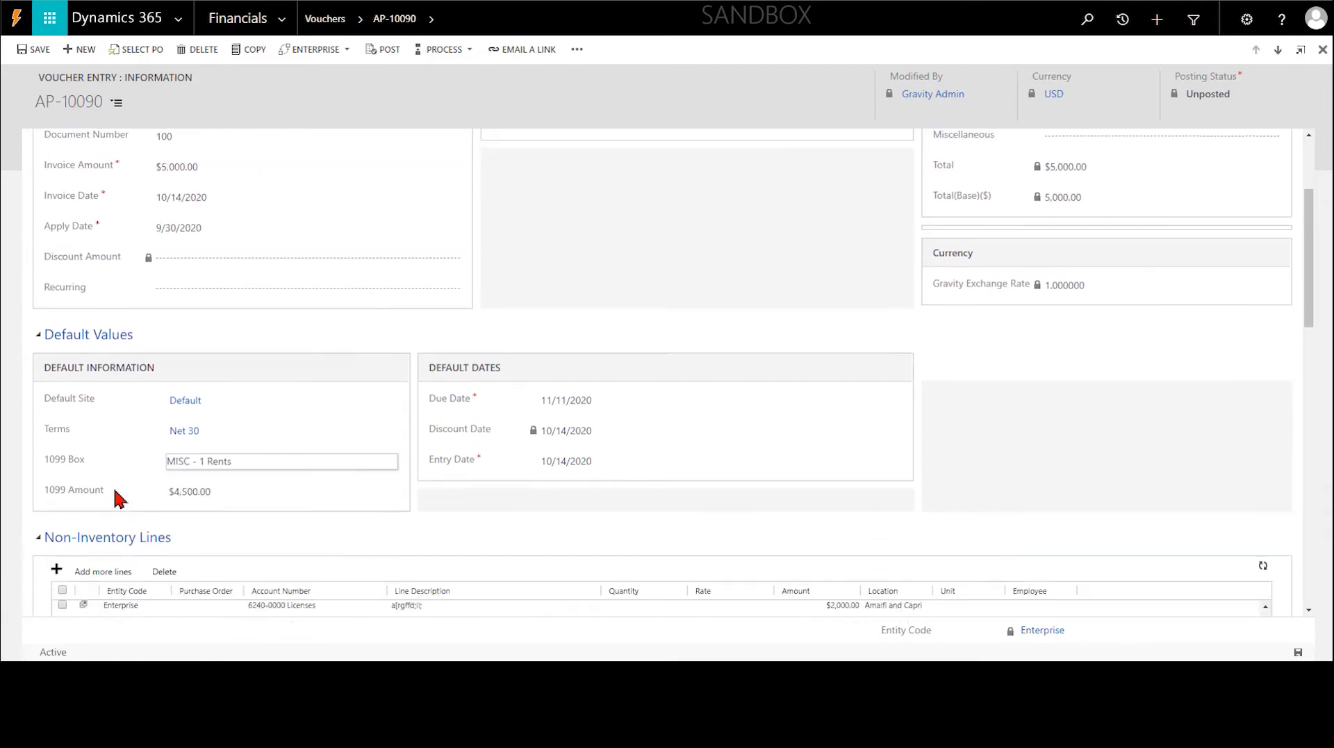
click(177, 418)
scroll(179, 439, down, 2)
click(173, 429)
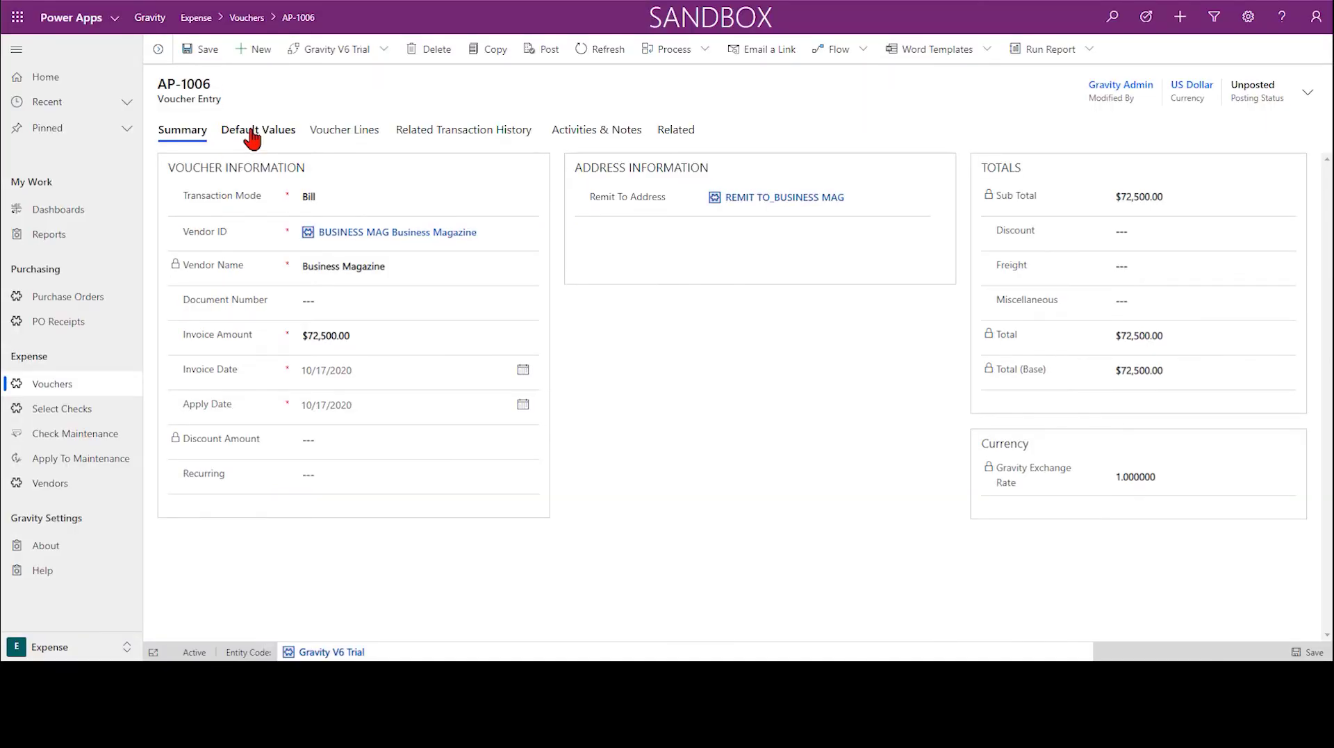
- In Power Apps, review AP-1006's default values, voucher lines, and activities and notes, and return to its summary
click(249, 139)
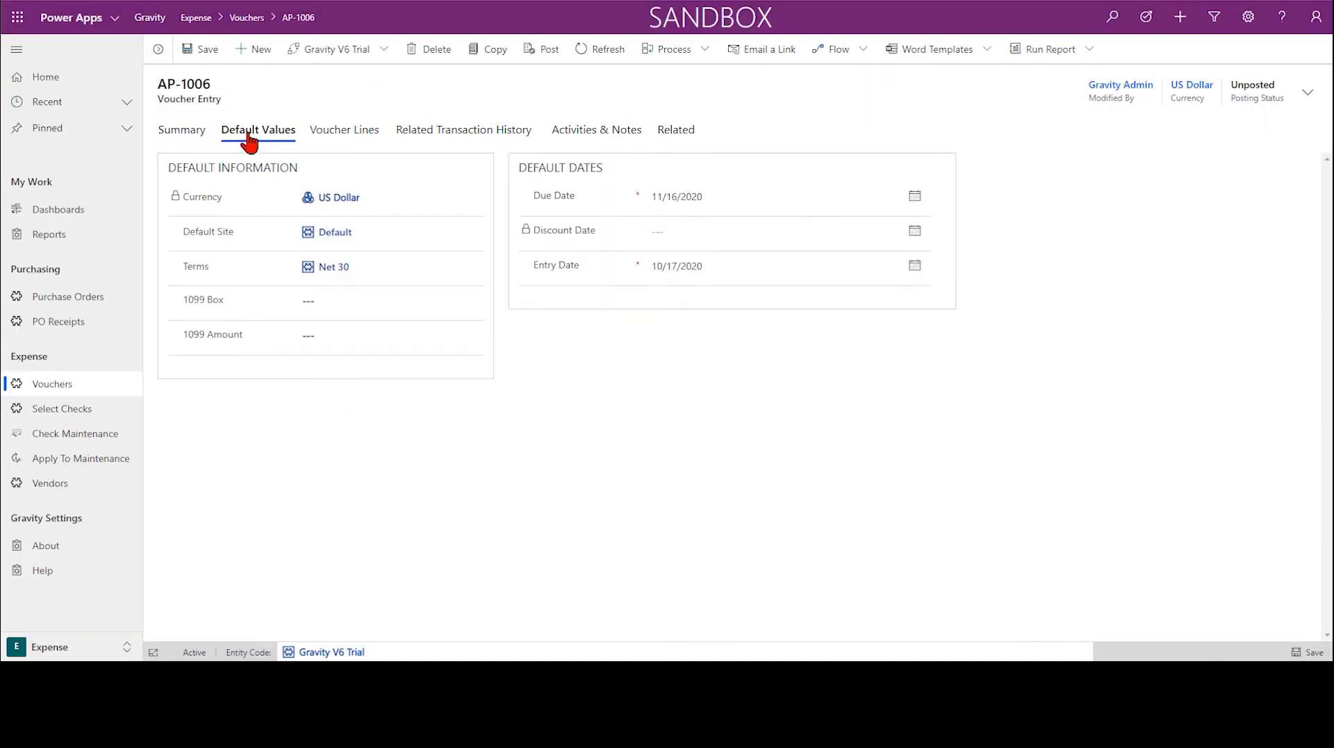
click(329, 138)
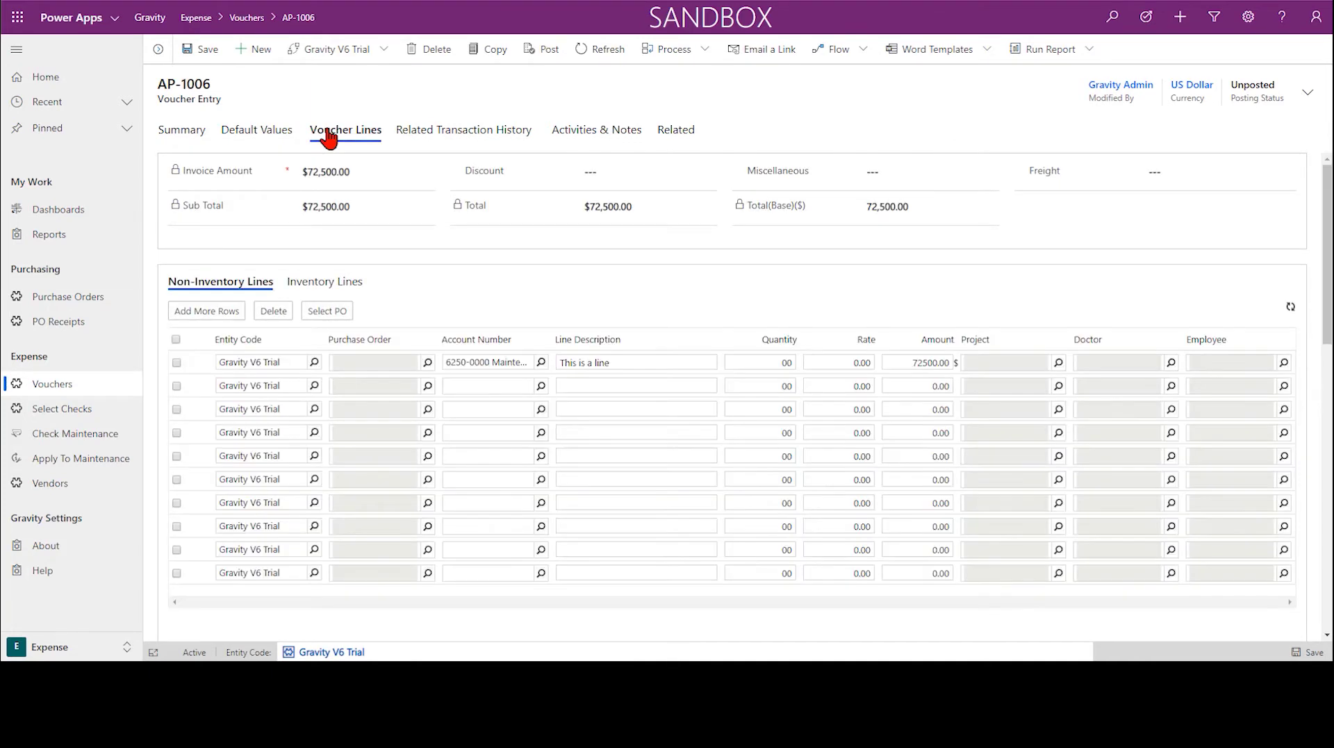
click(574, 139)
click(579, 137)
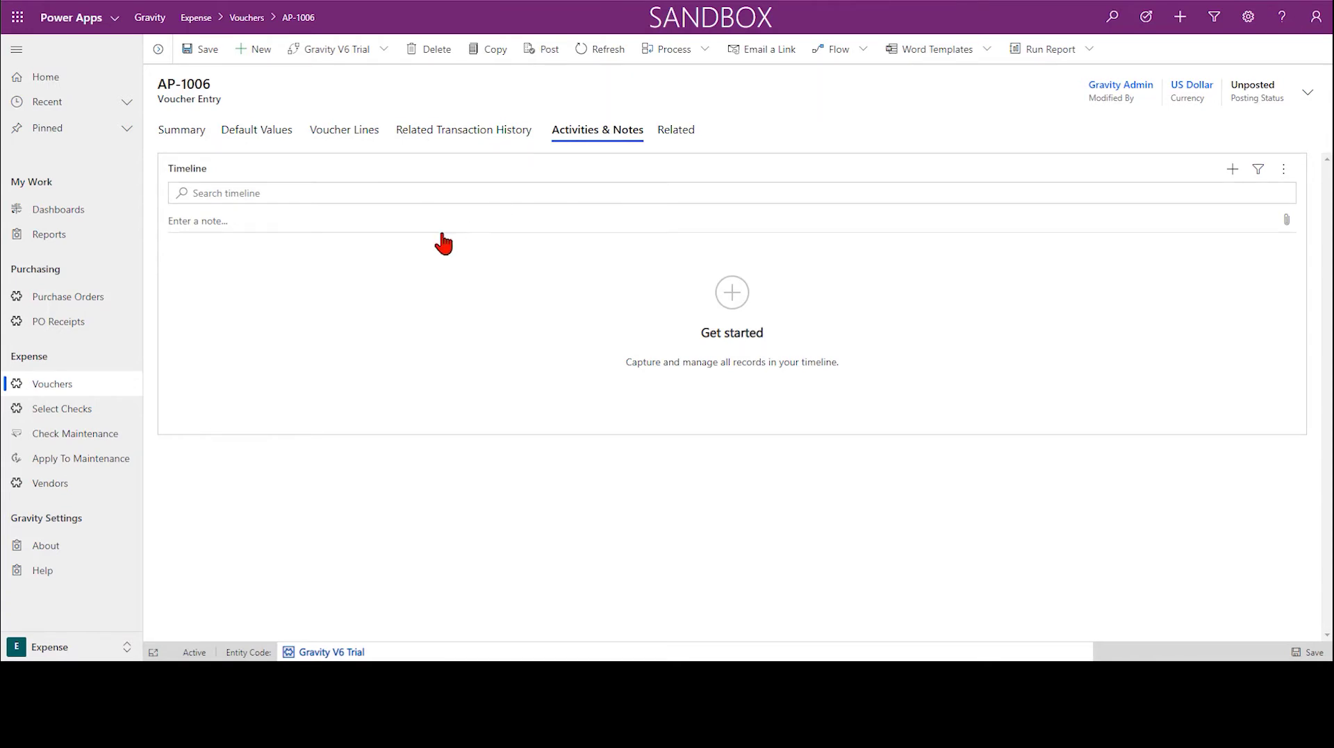
click(182, 130)
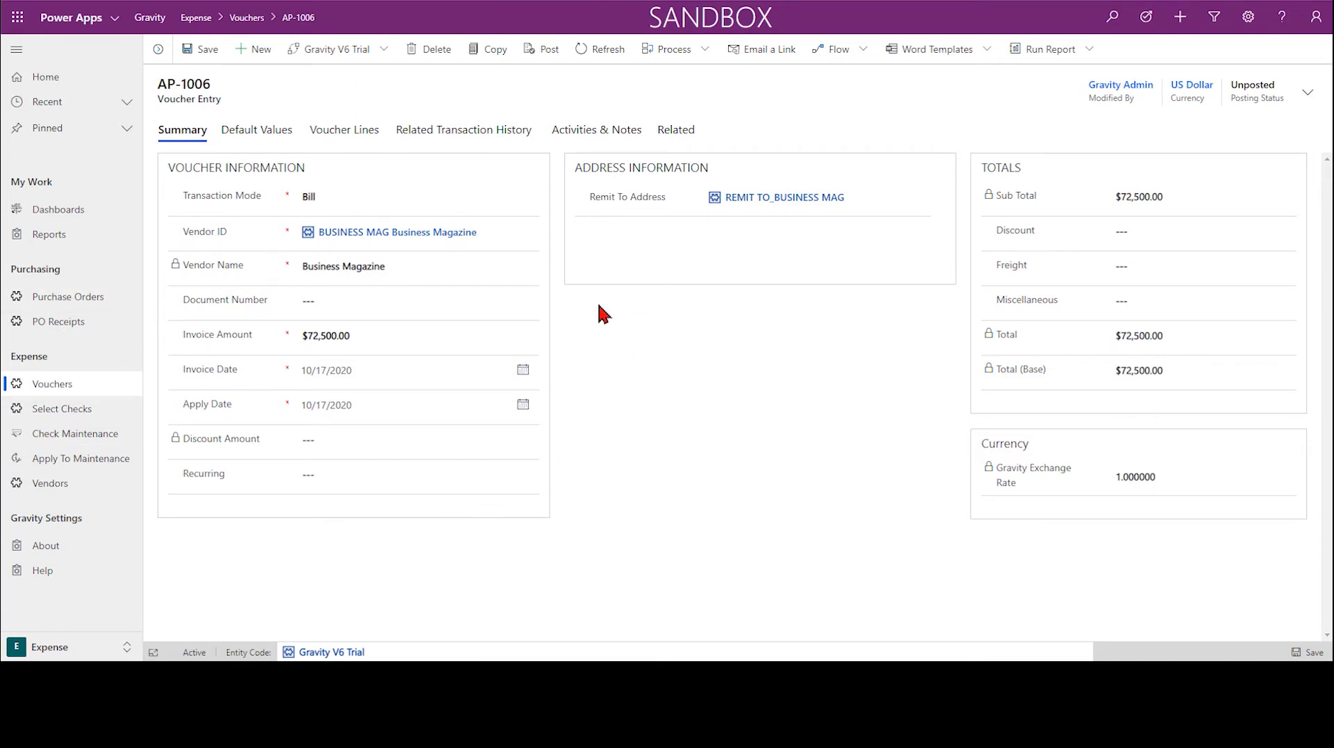
- Show the unposted vouchers beside the form, view AP-1003, AP-1001 and AP-1006 in turn, and return to the Vouchers list
click(159, 49)
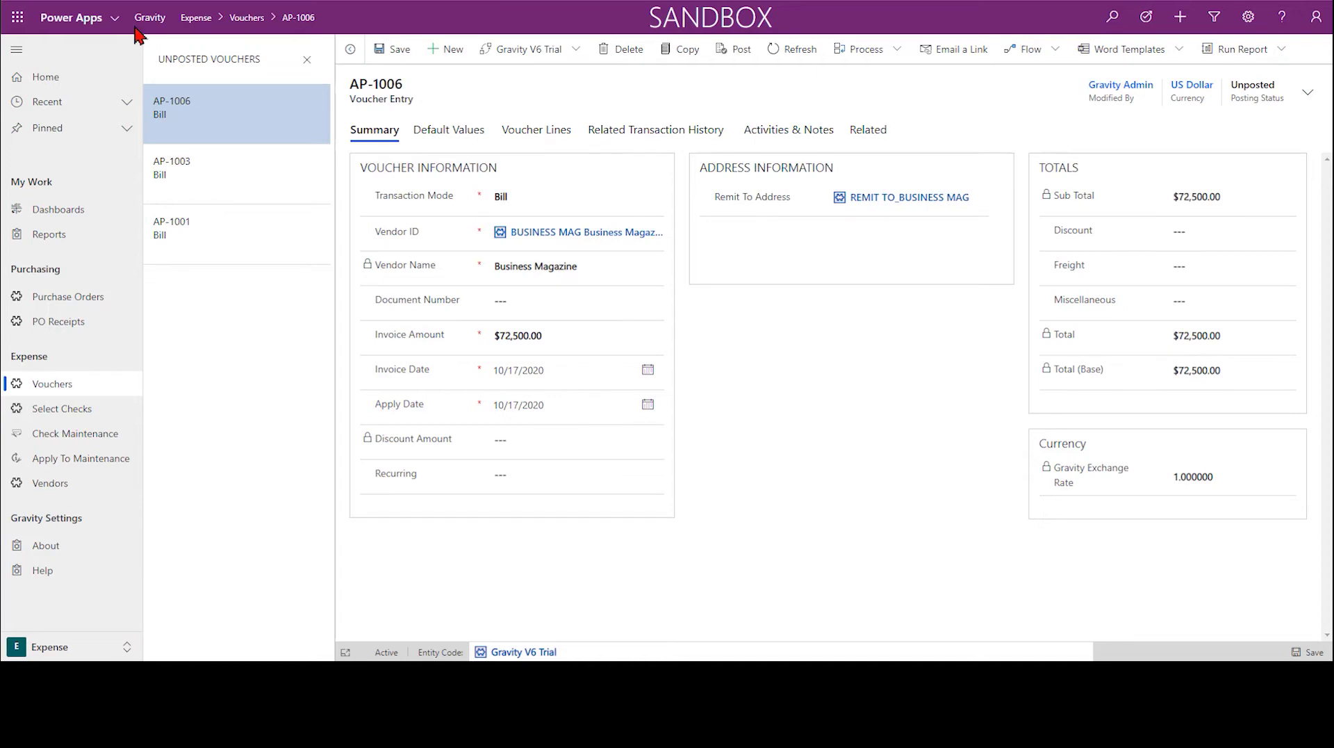
click(223, 170)
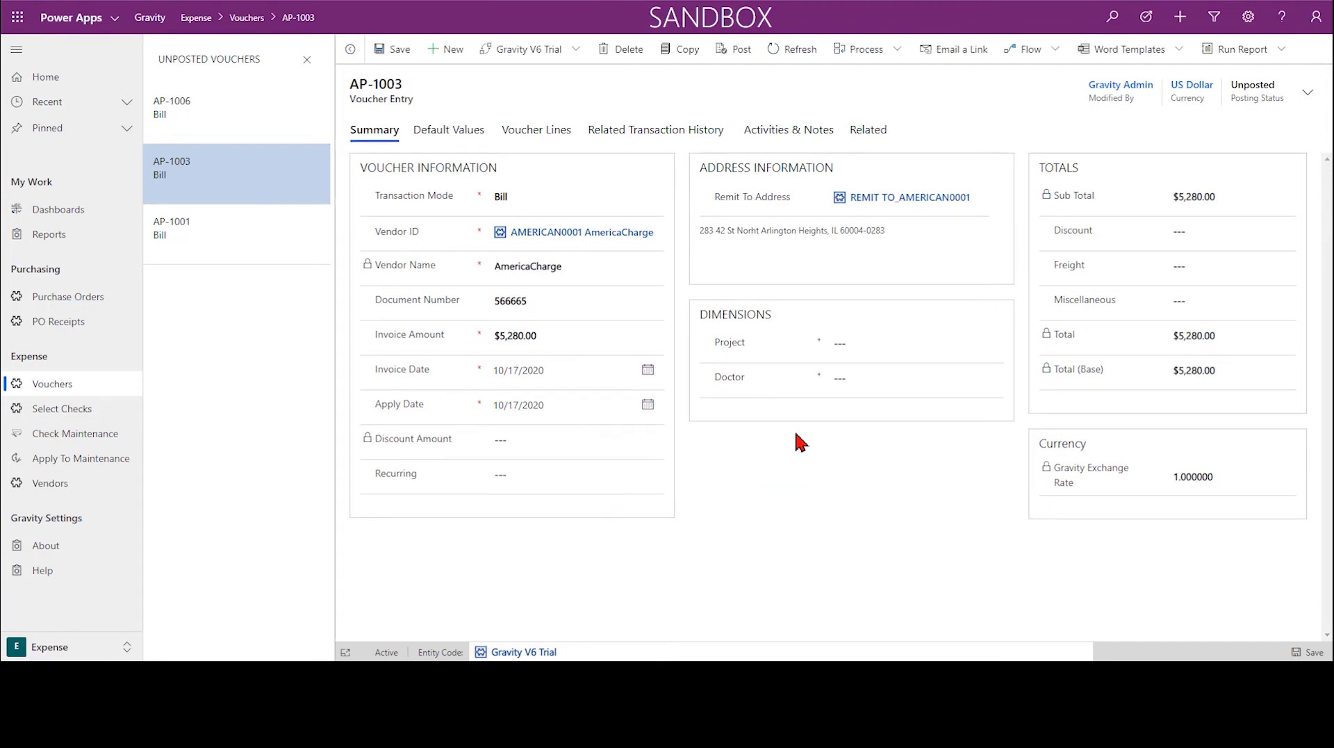
click(240, 244)
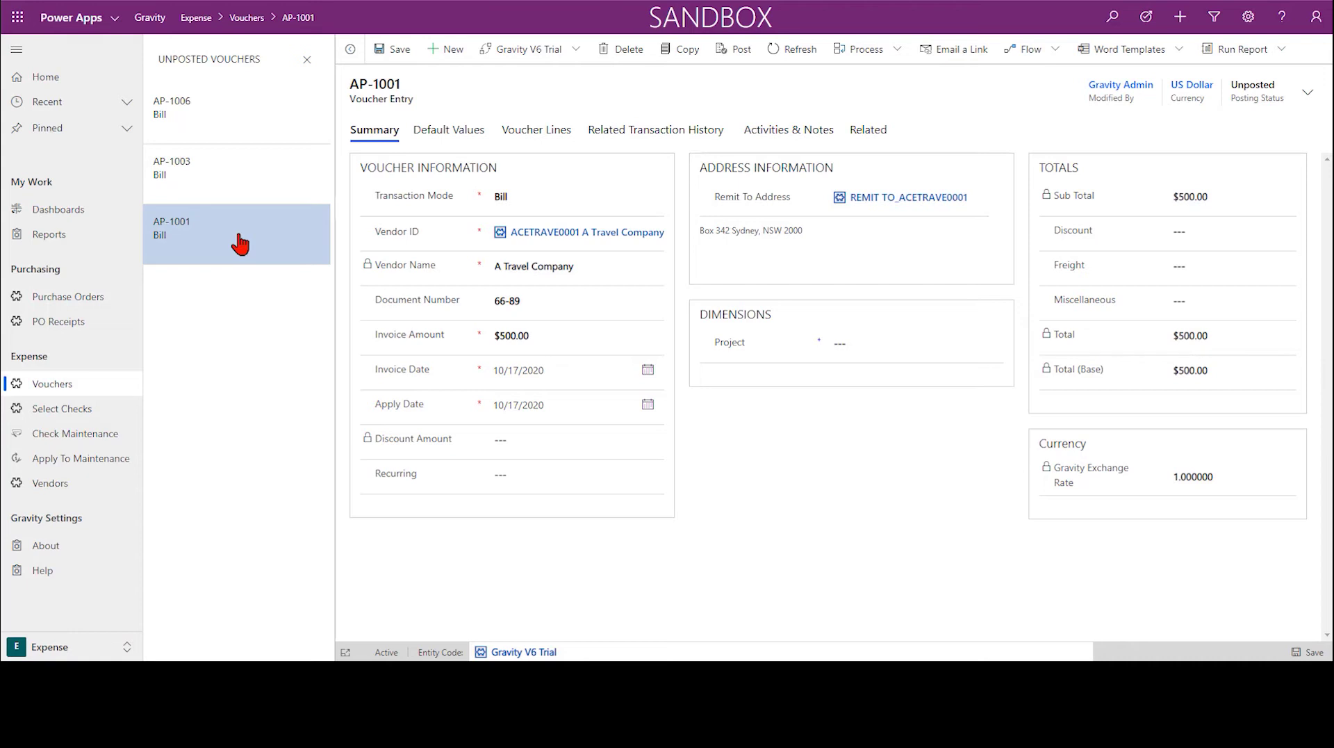
click(261, 128)
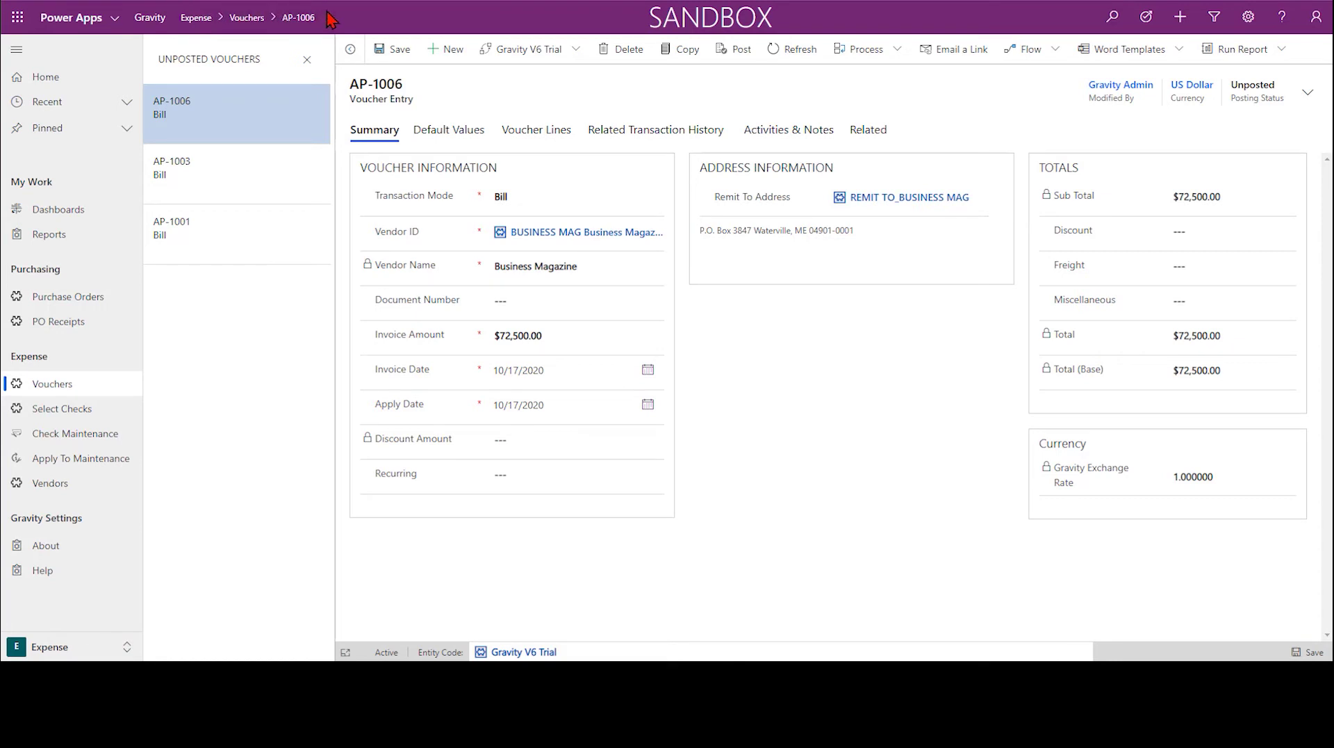
click(241, 28)
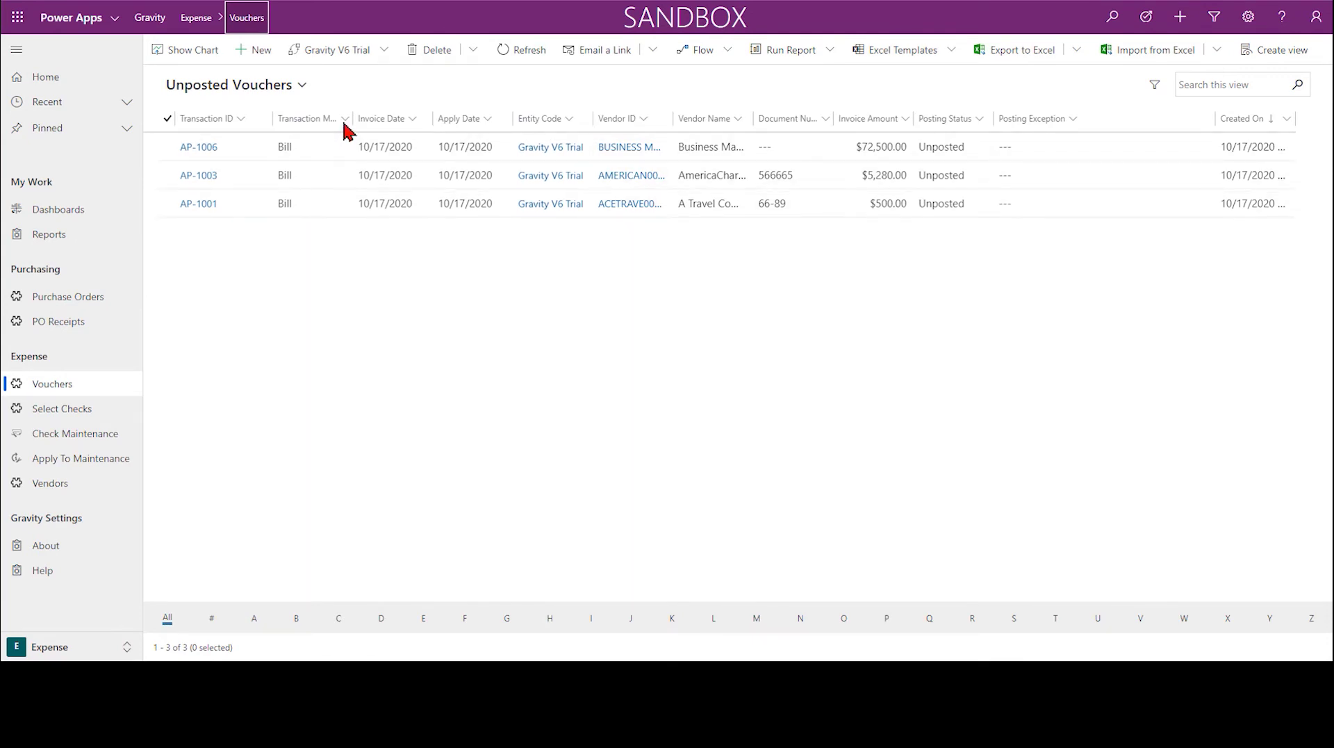
- Examine the filter conditions available for the transaction mode column and close the filter without applying it
click(311, 121)
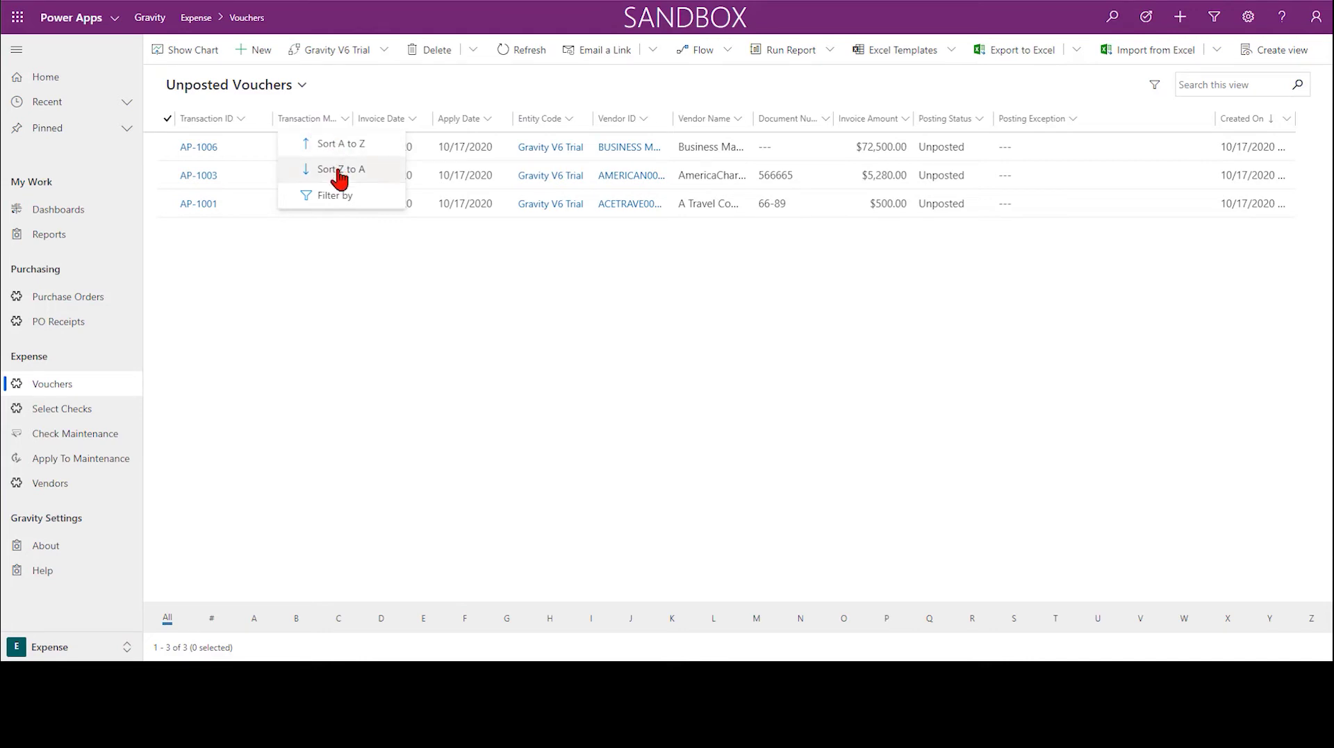
click(337, 196)
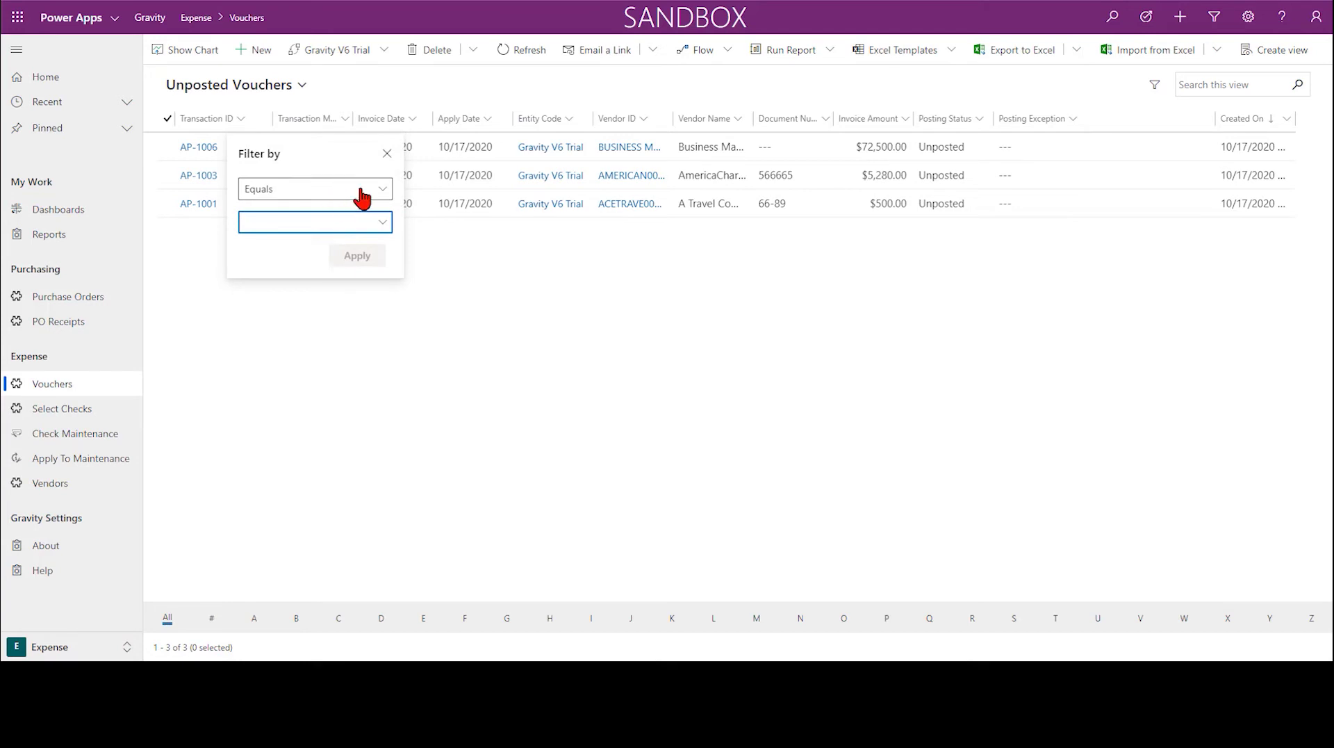
click(384, 197)
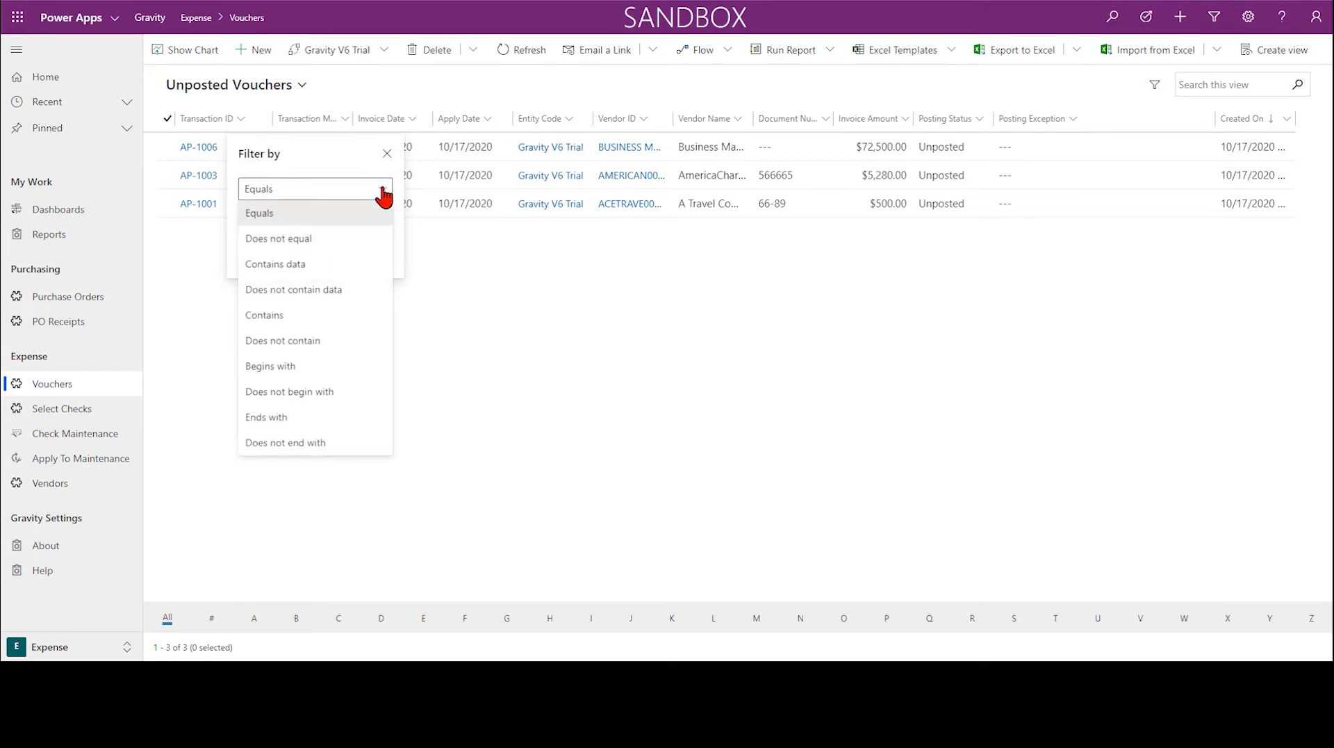
click(383, 198)
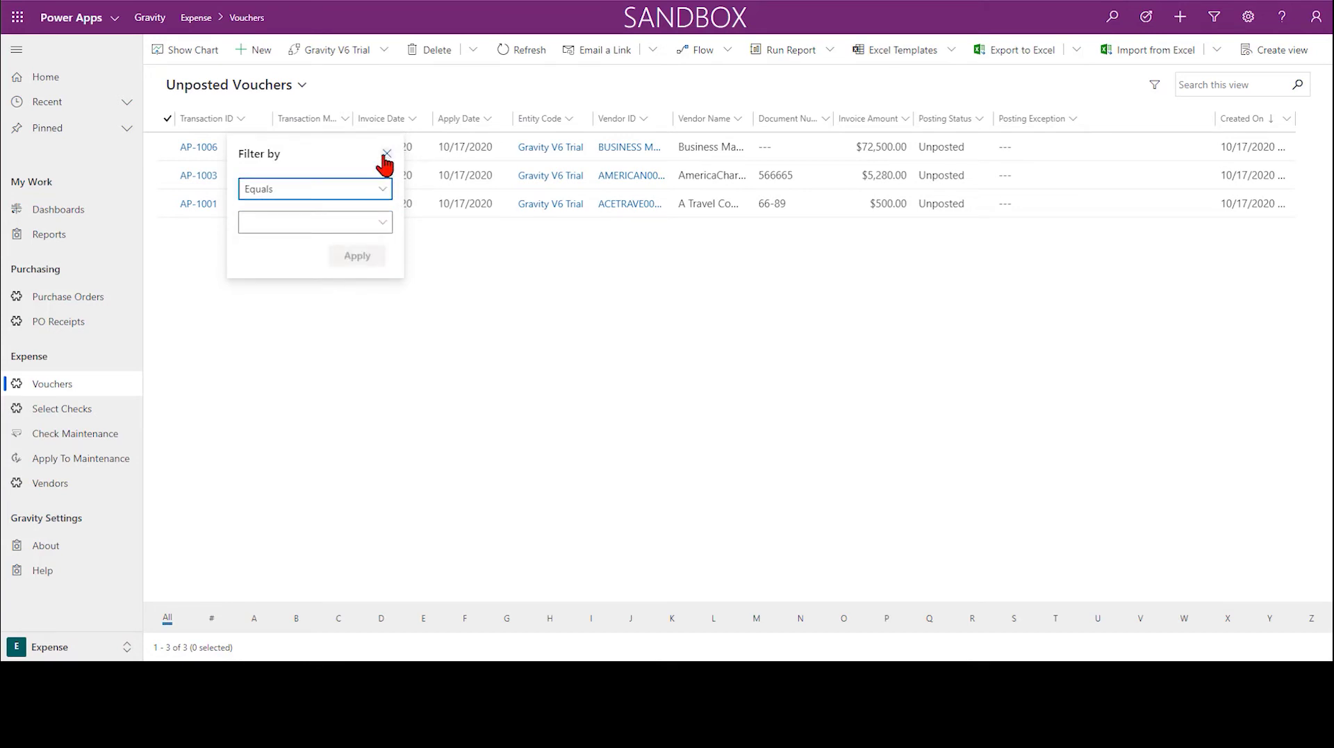
click(386, 155)
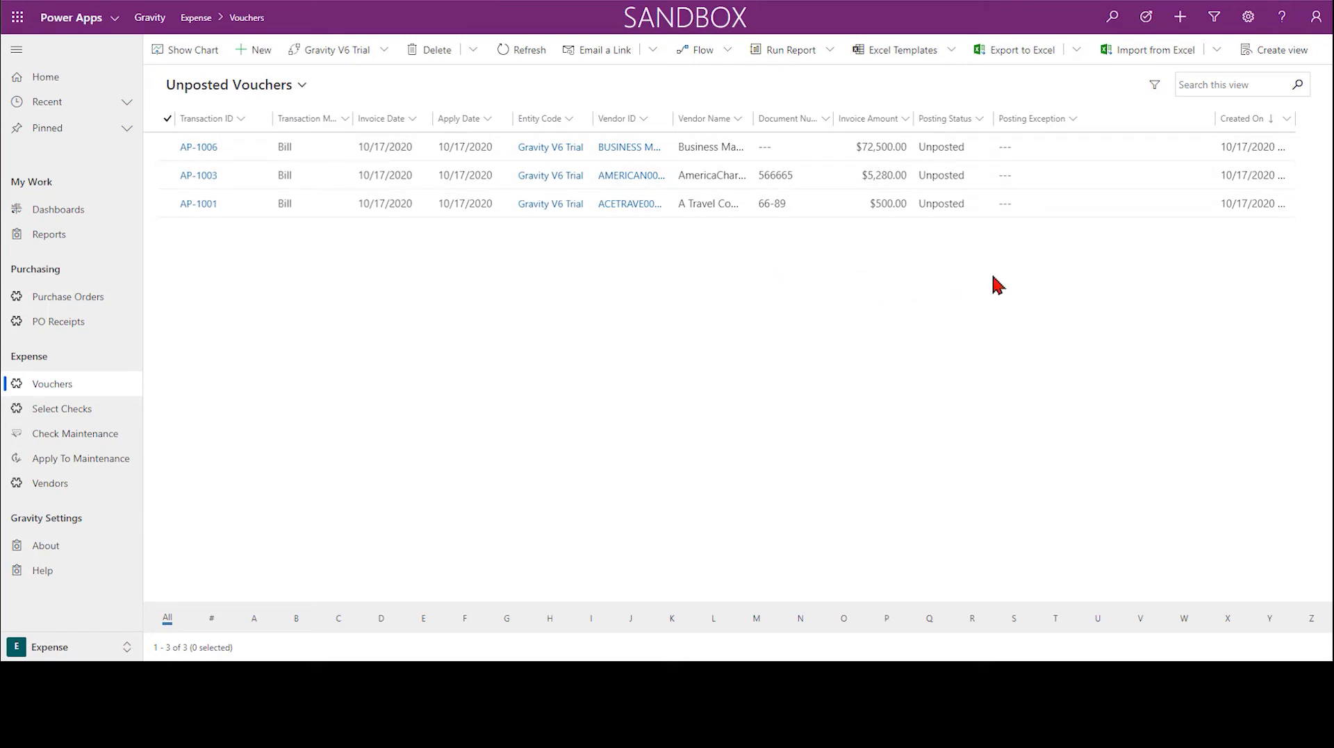
- Add a condition row on 1099 Amount to the advanced filters of the Unposted Vouchers view
click(1157, 86)
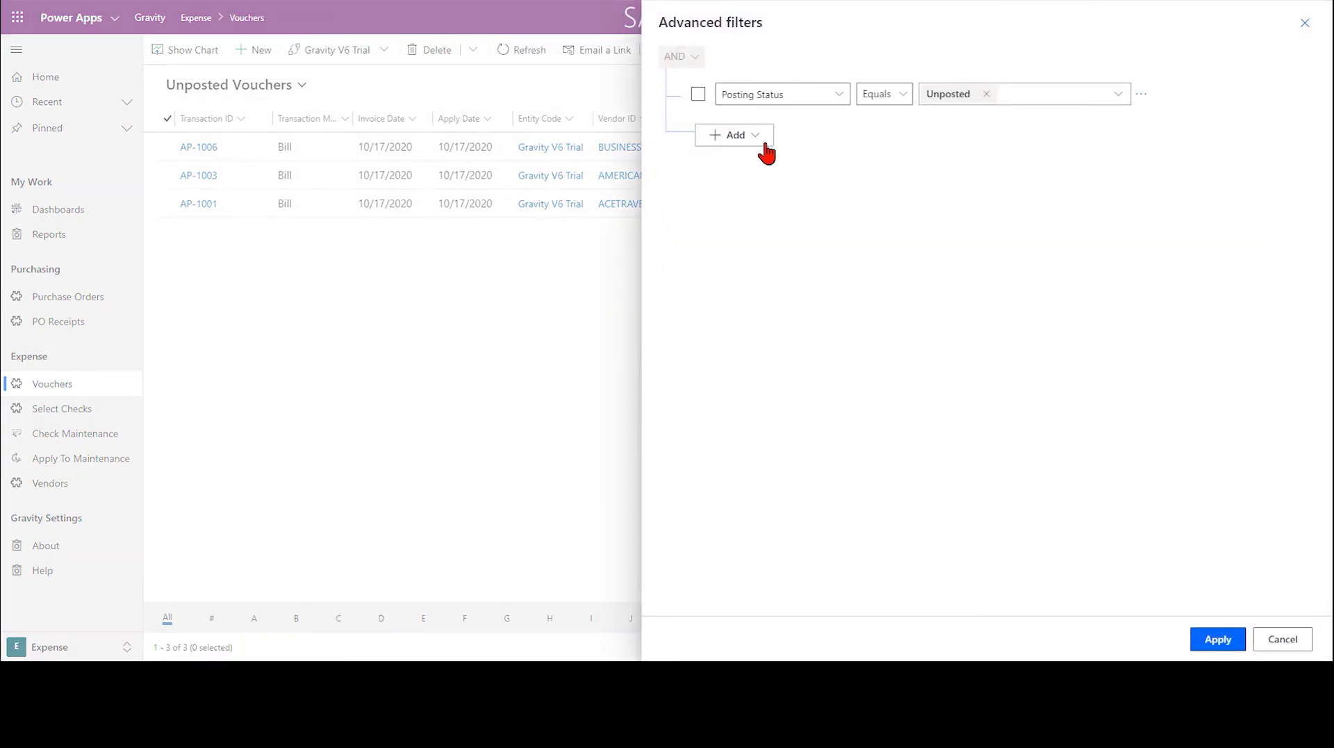
click(745, 141)
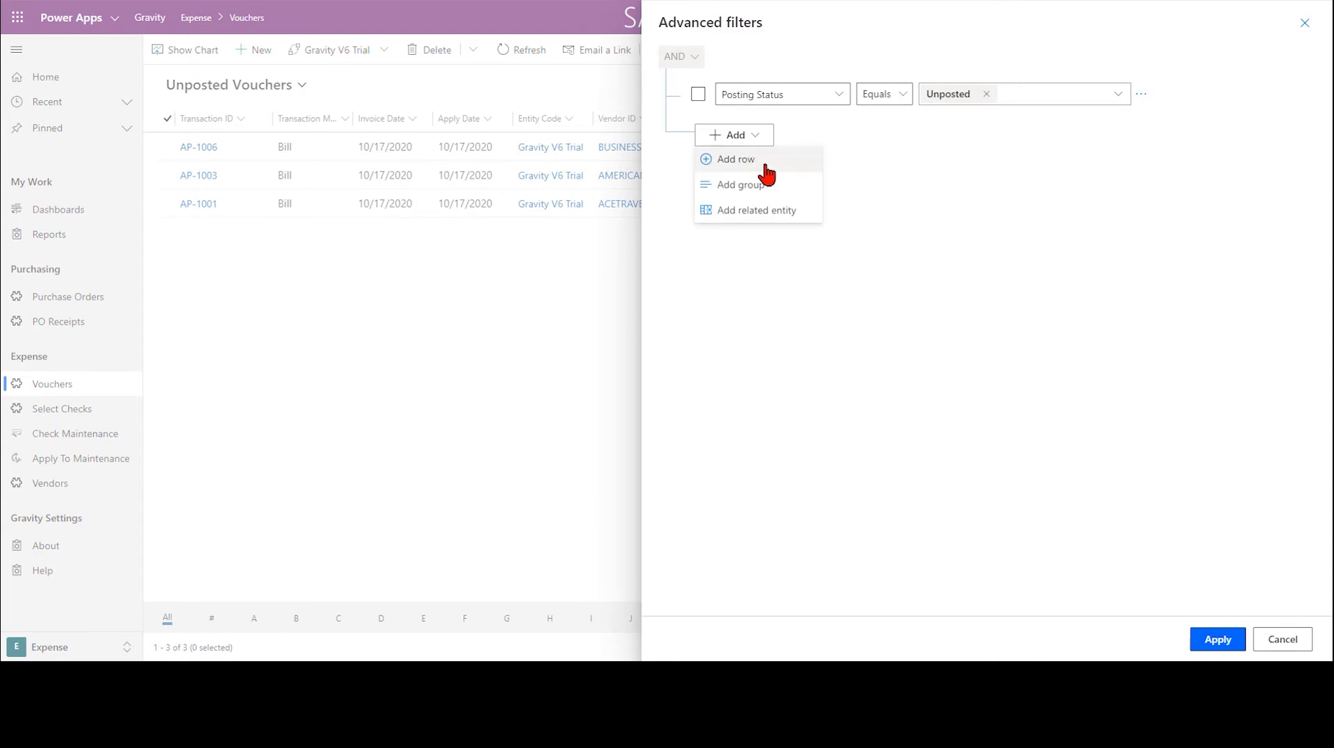
click(760, 161)
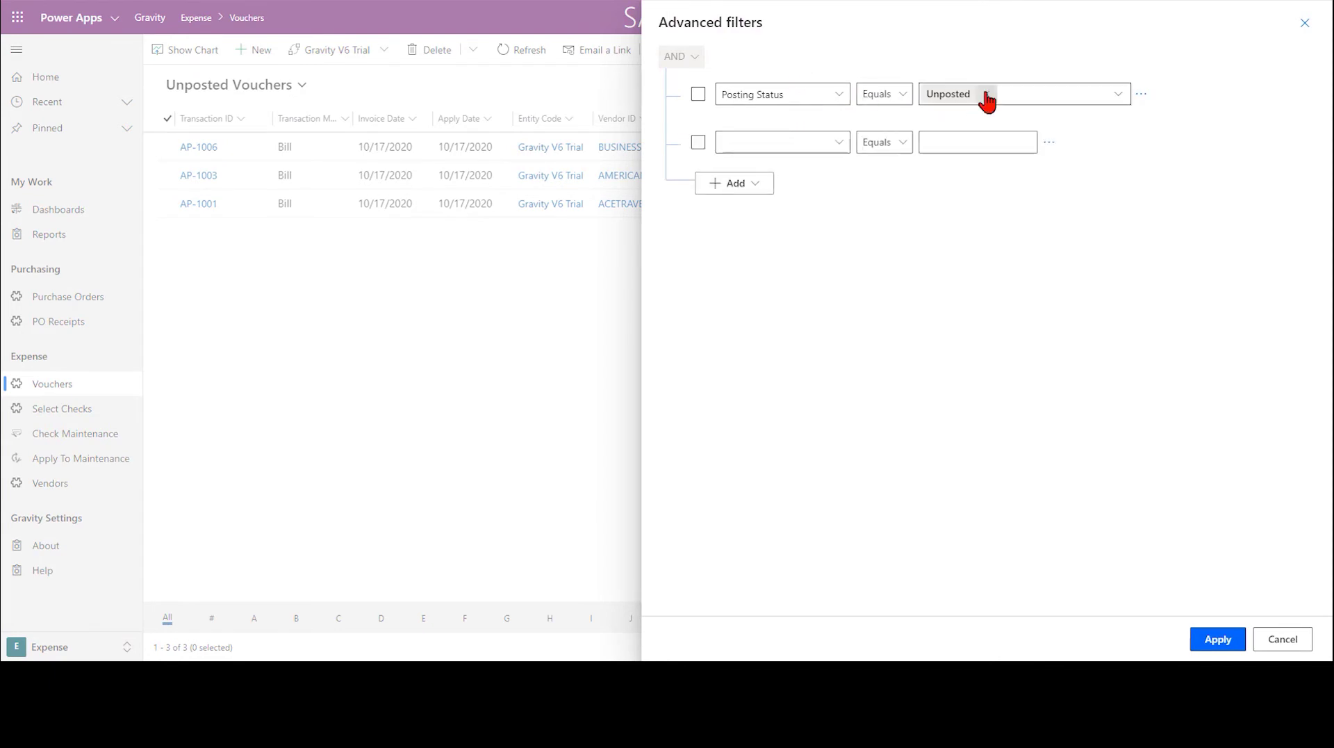
click(838, 147)
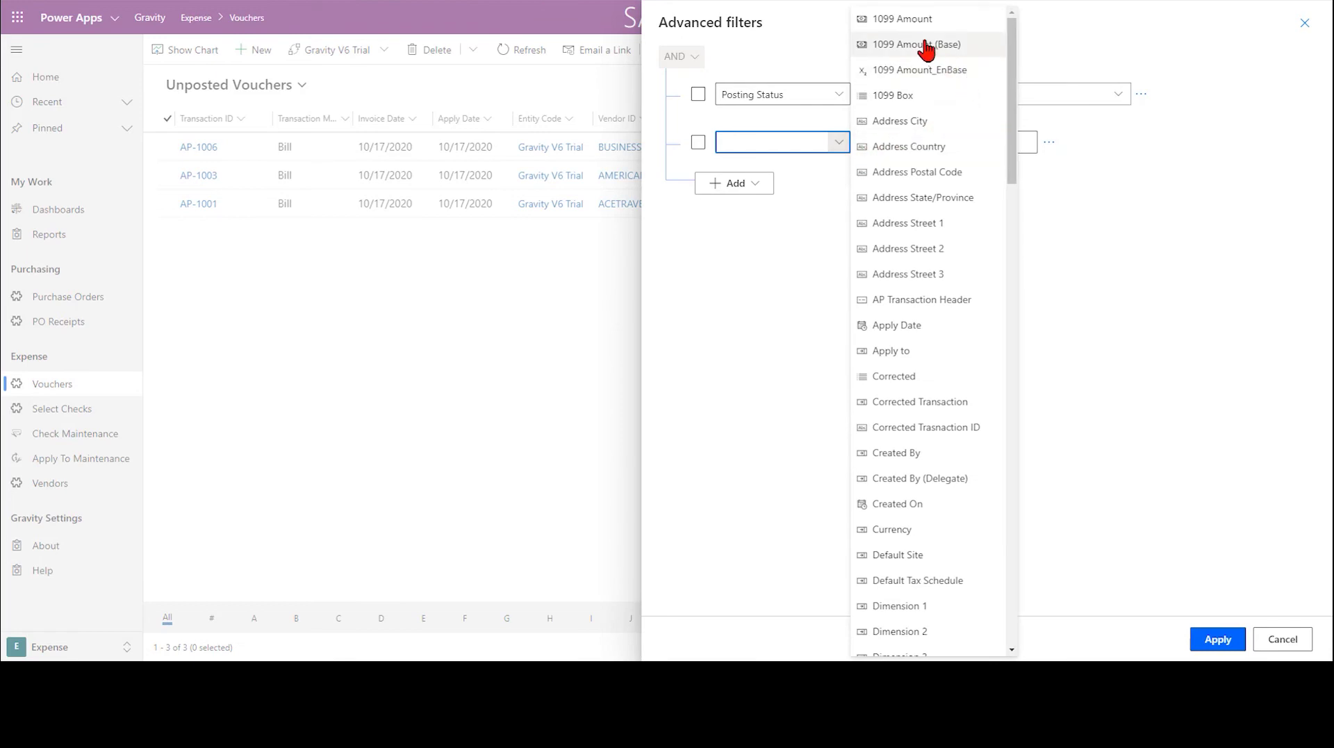
click(904, 19)
- Try to set the 1099 Amount condition to Is Greater than 100, and cancel the advanced filters
click(904, 143)
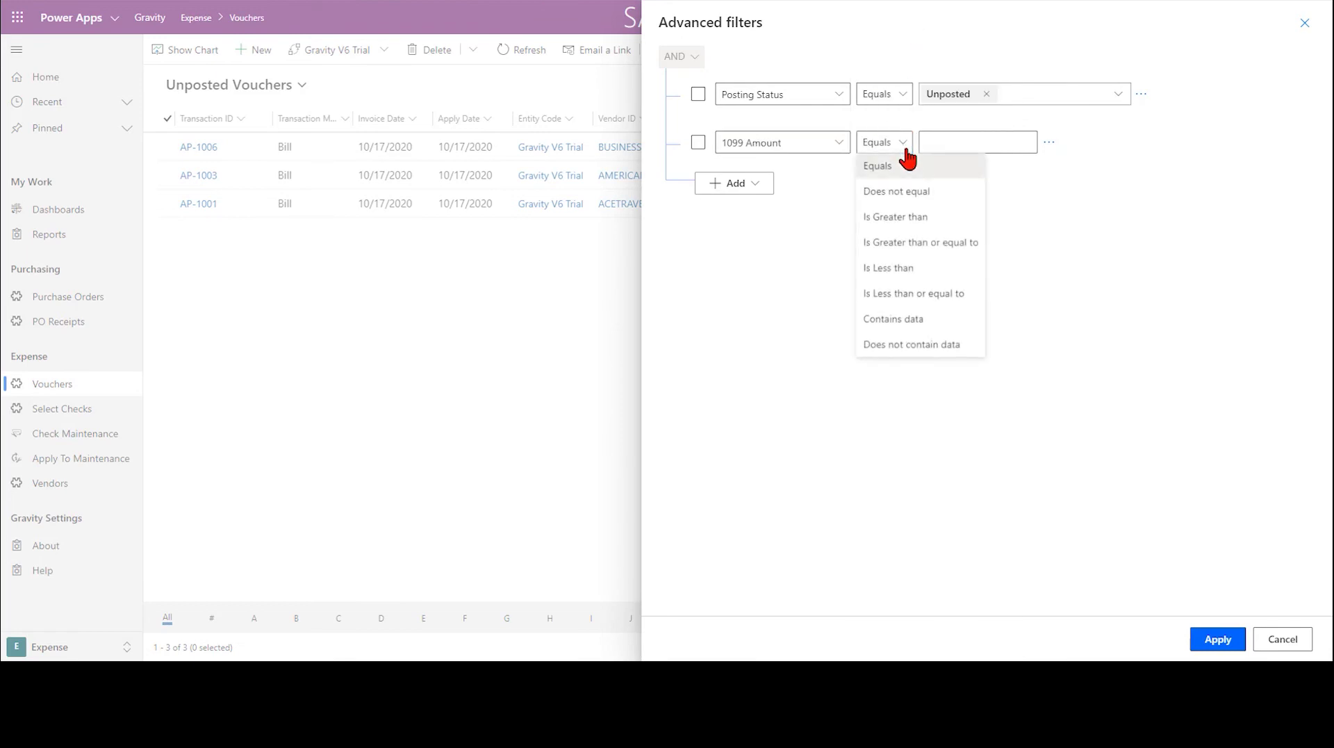
click(910, 219)
click(986, 141)
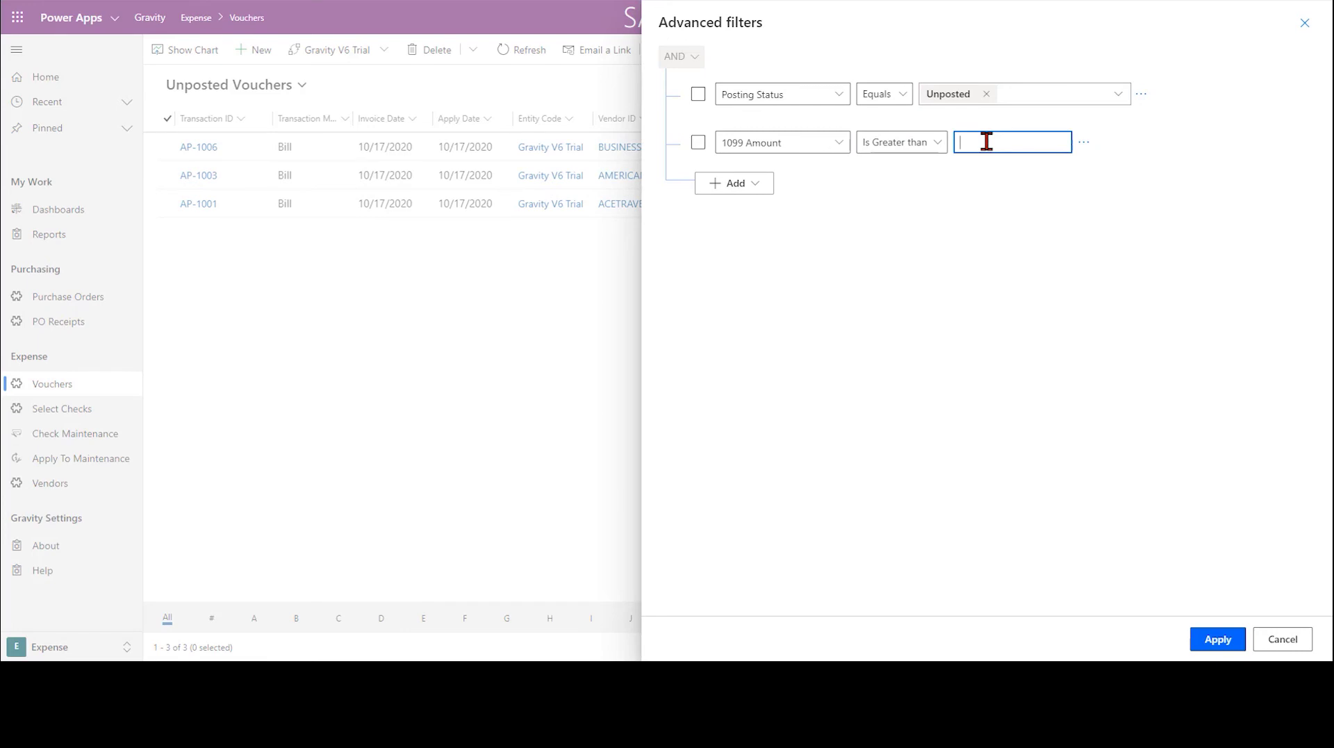
text(100)
key(Tab)
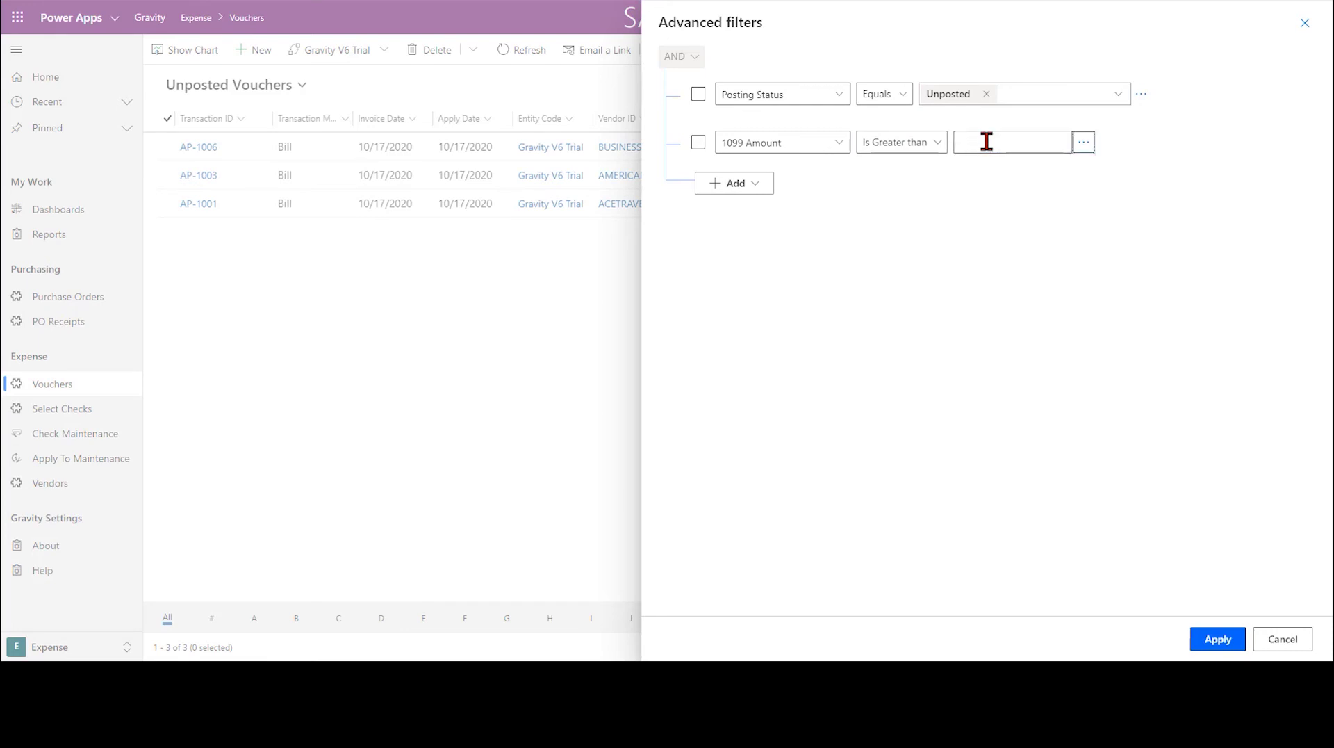
click(1065, 143)
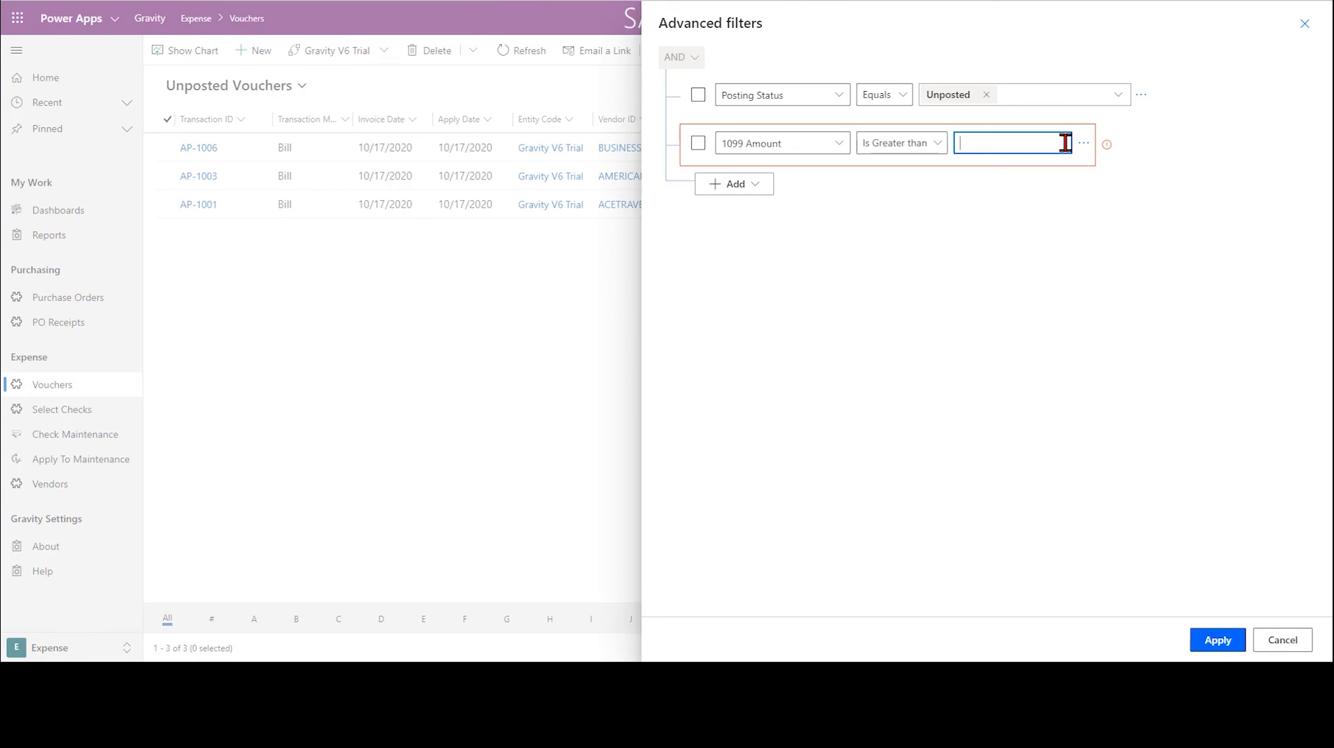
click(1284, 641)
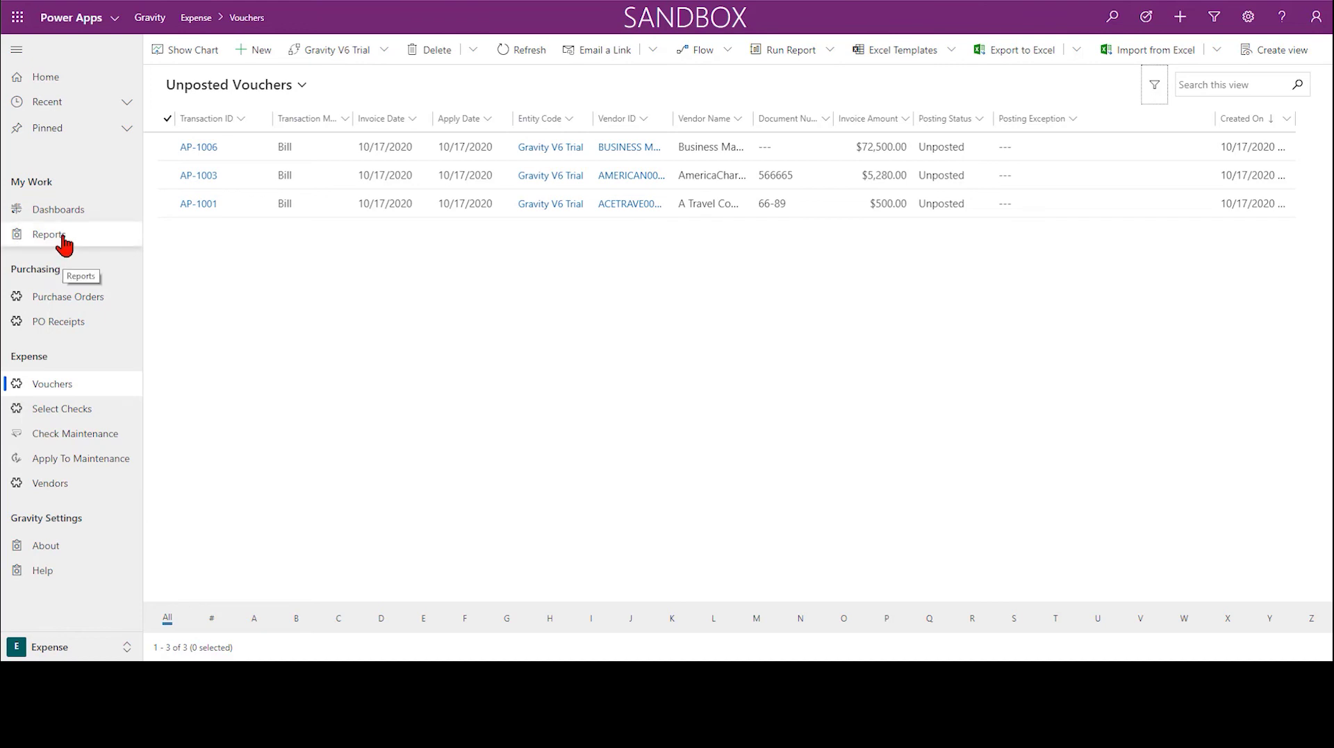
- Switch to the Financials area, review its System Settings page, and go to Journal Entries
click(121, 647)
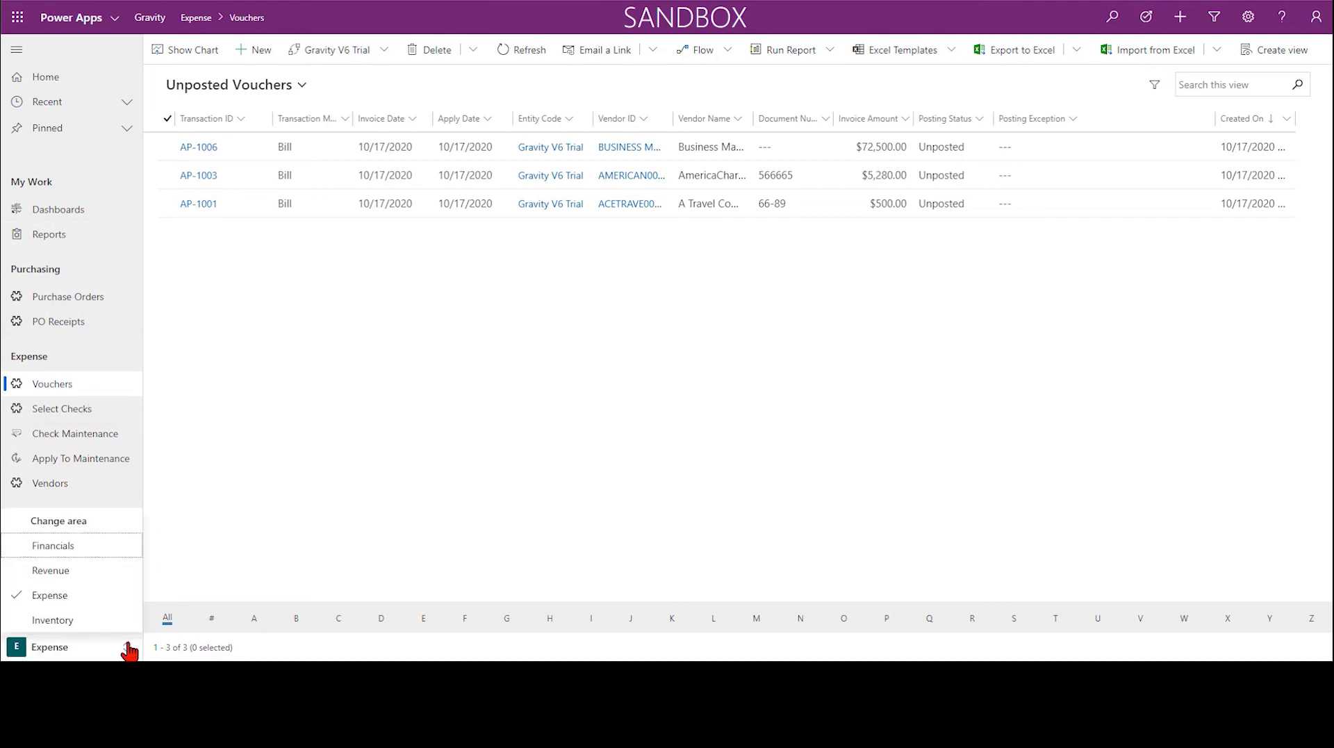
click(102, 549)
click(91, 437)
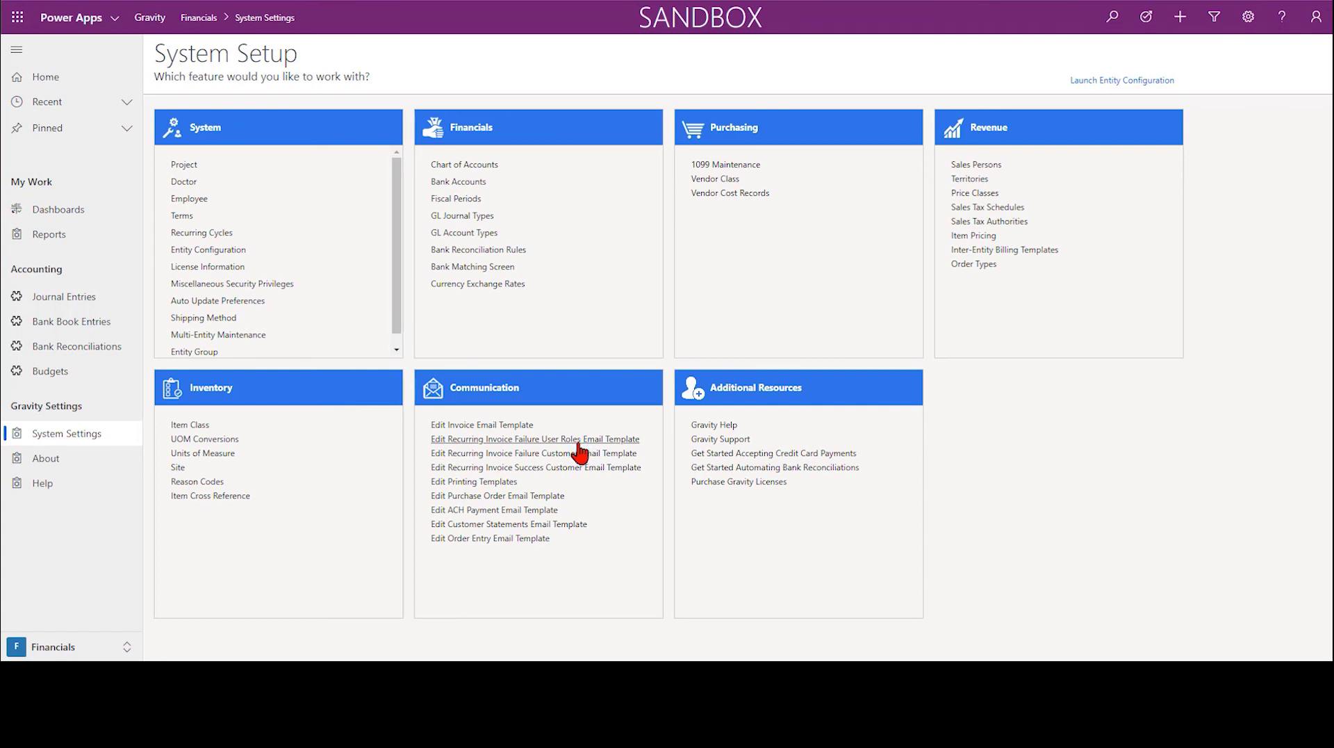
click(85, 304)
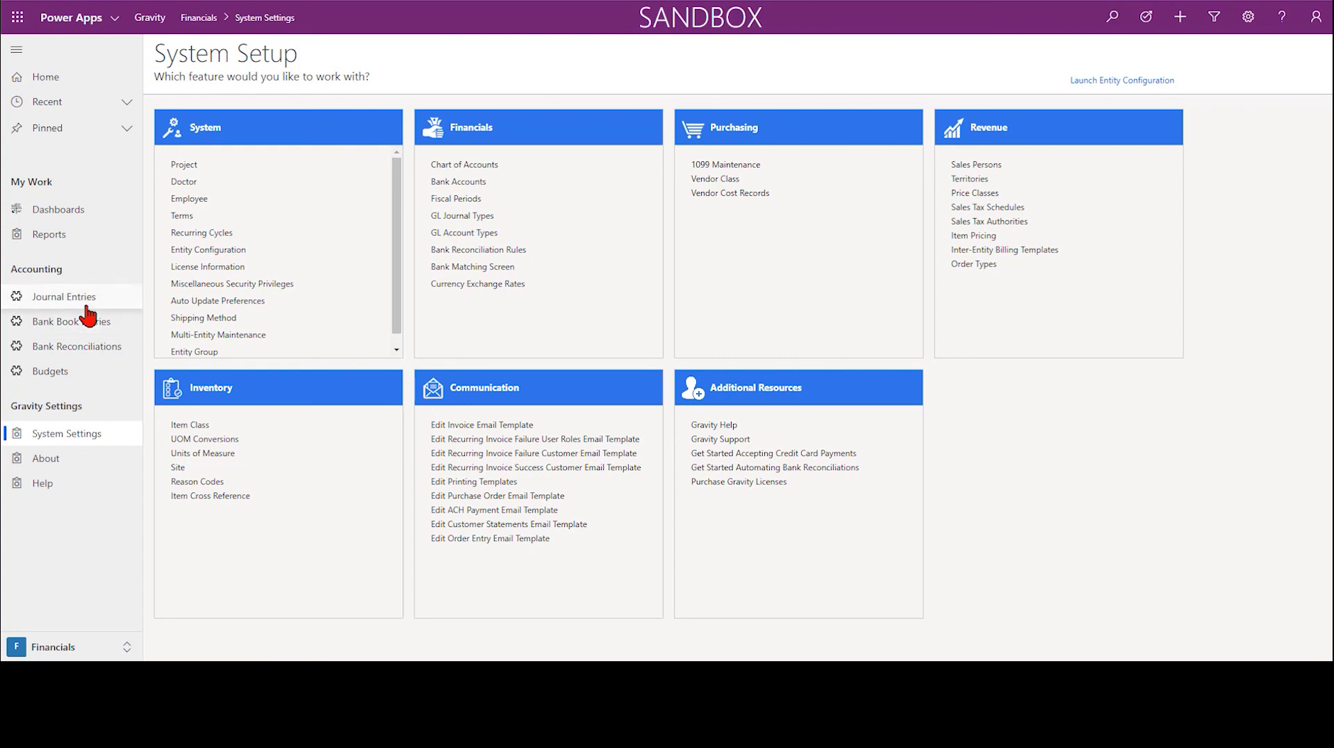